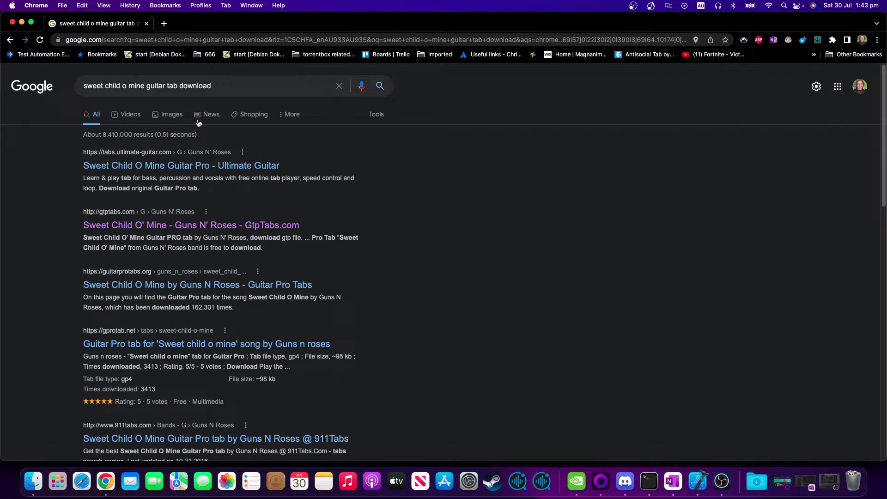
Download the Guns N' Roses "Sweet Child O' Mine" gp4 tab file from the GtpTabs.com search result.
left_click(284, 227)
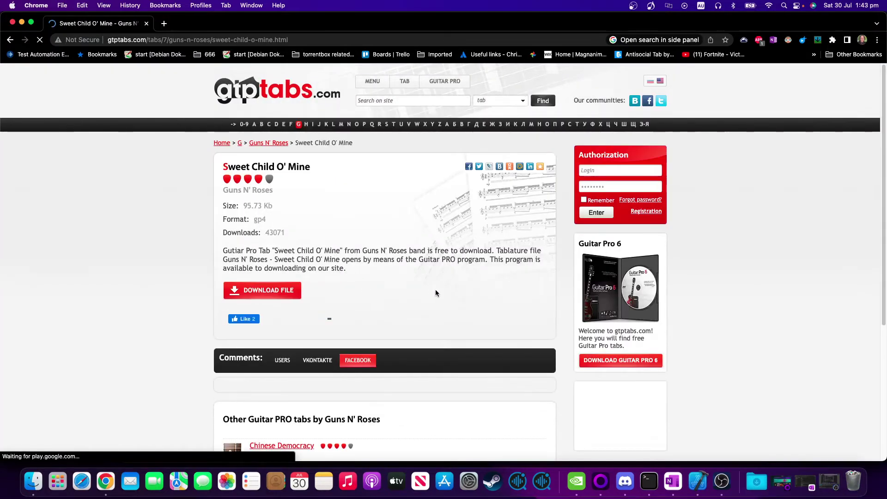
left_click(284, 291)
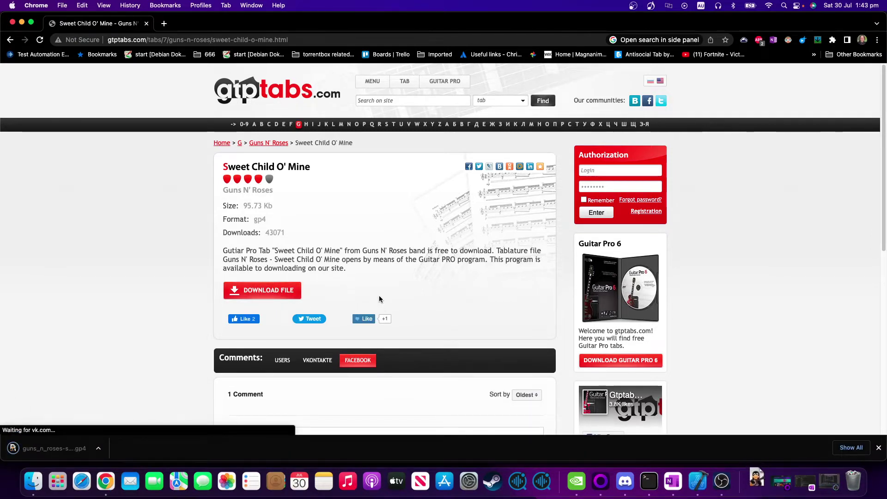
Launch TuxGuitar and open guns_n_roses-sweet_child_o_mine.gp4 from the Downloads folder.
left_click(57, 485)
type("tux")
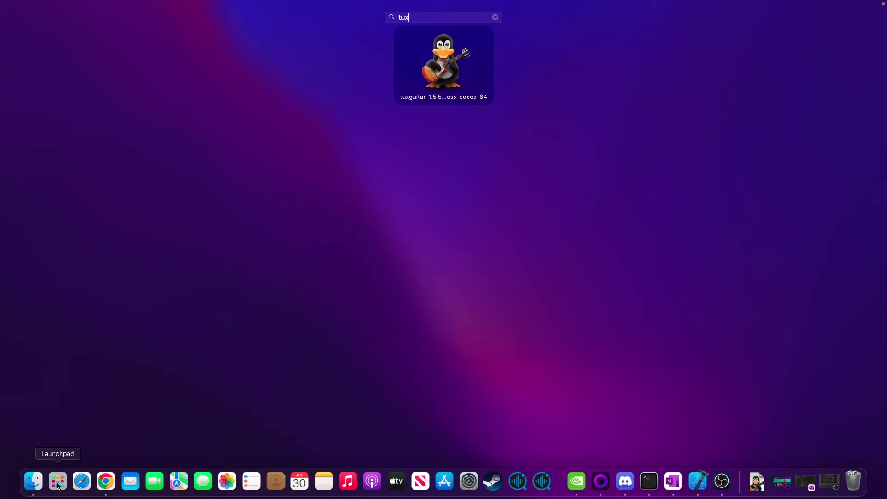
left_click(462, 53)
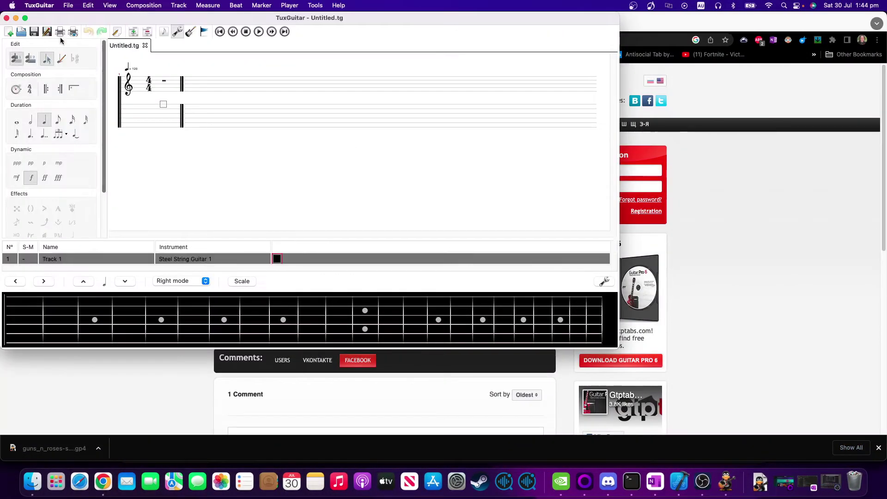
left_click(68, 5)
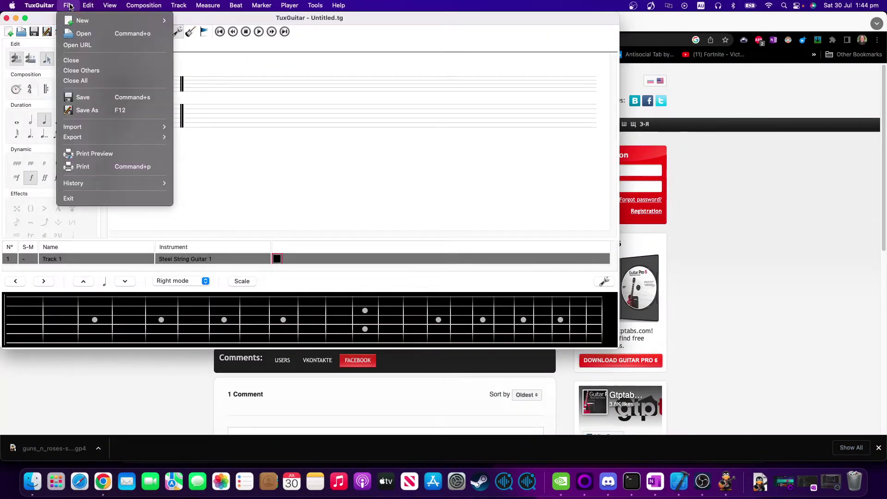
left_click(83, 33)
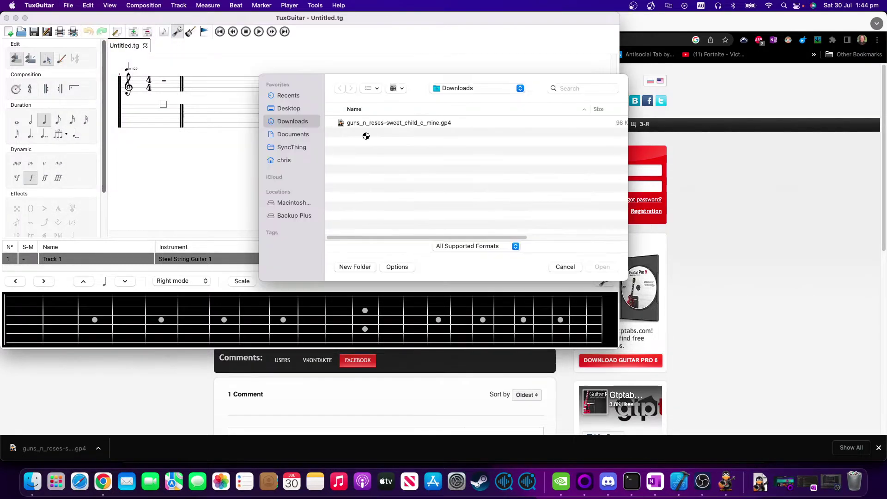
left_click(422, 125)
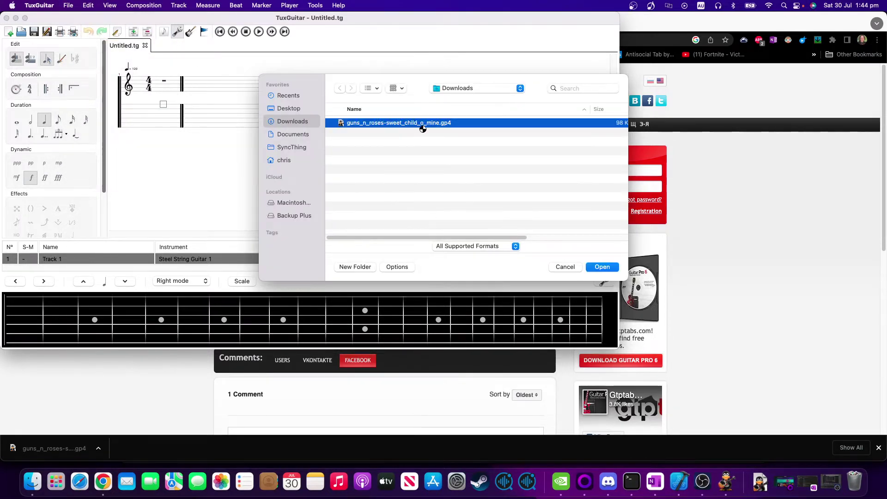
left_click(609, 268)
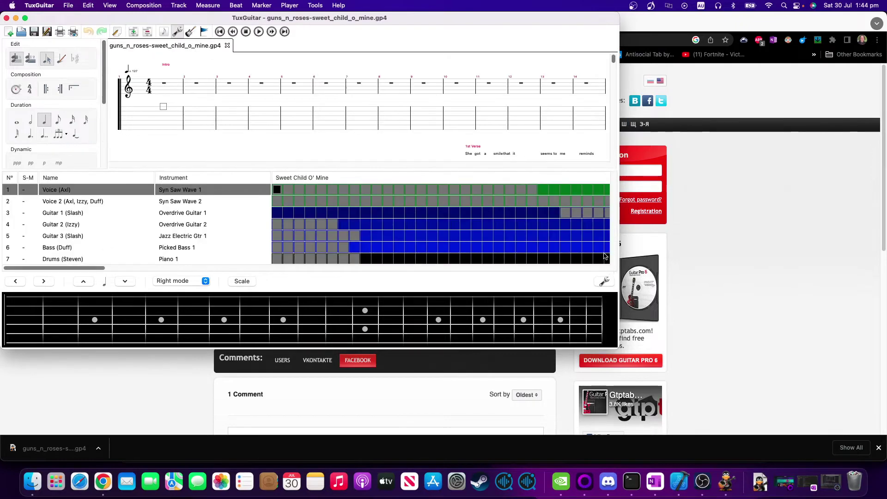
Export the song as a MIDI file to Downloads with transpose 0, keeping the name guns_n_roses-sweet_child_o_mine.
left_click(68, 6)
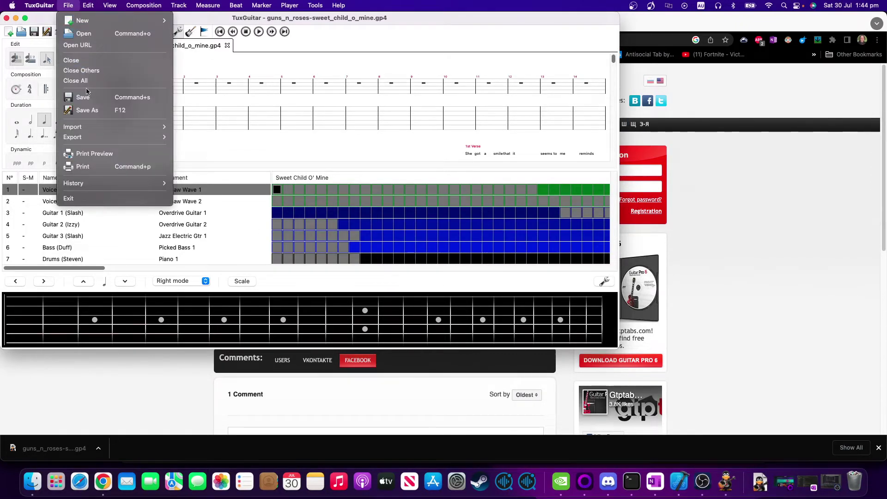
mouse_move(118, 136)
left_click(219, 146)
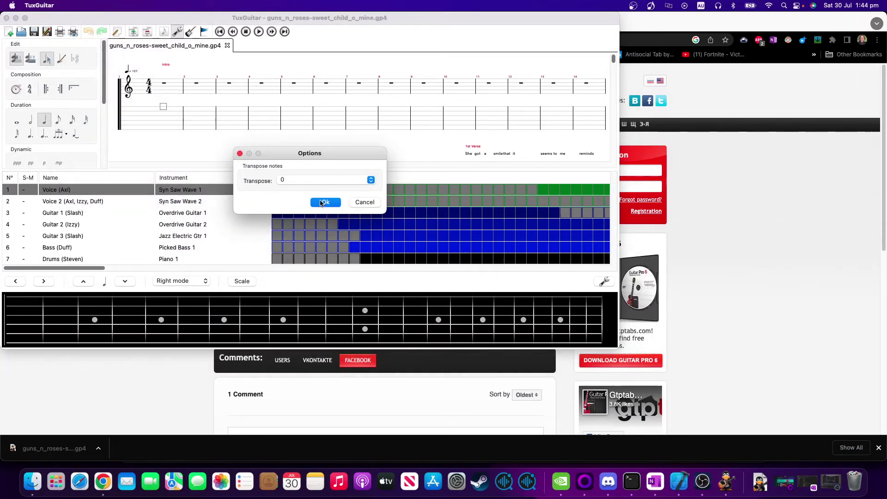
left_click(324, 203)
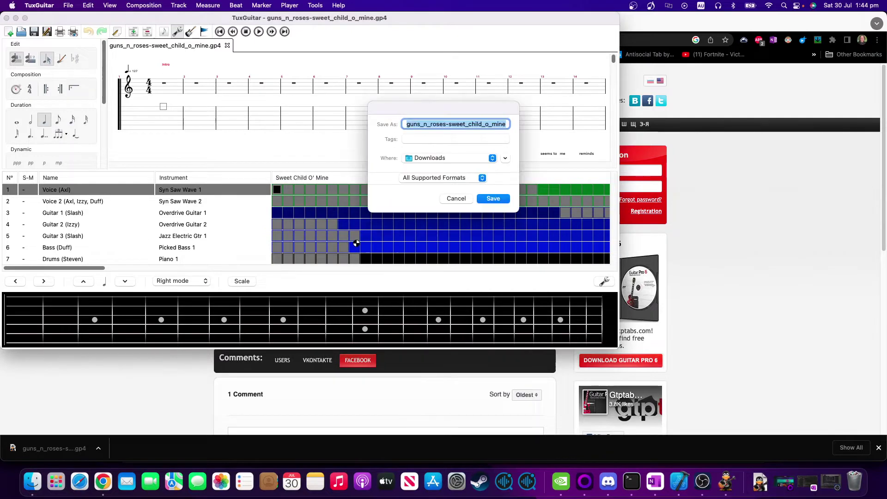
left_click(500, 199)
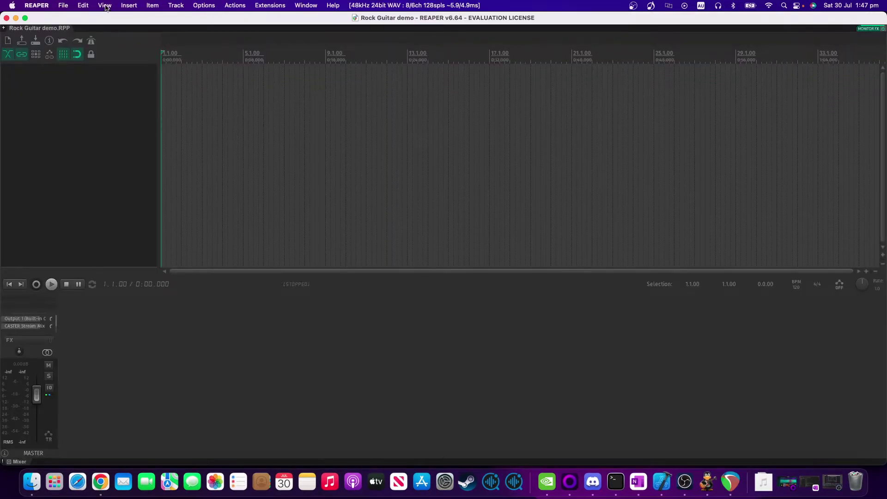
In REAPER, insert guns_n_roses-sweet_child_o_mine.mid from the Media Explorer at the project start, expanding its MIDI tracks and importing its tempo map.
left_click(105, 6)
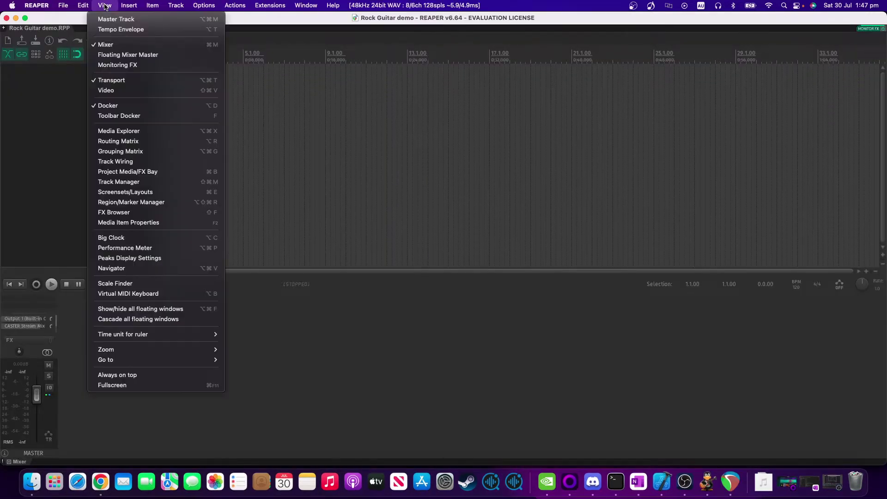
left_click(134, 130)
left_click_drag(159, 347, 161, 79)
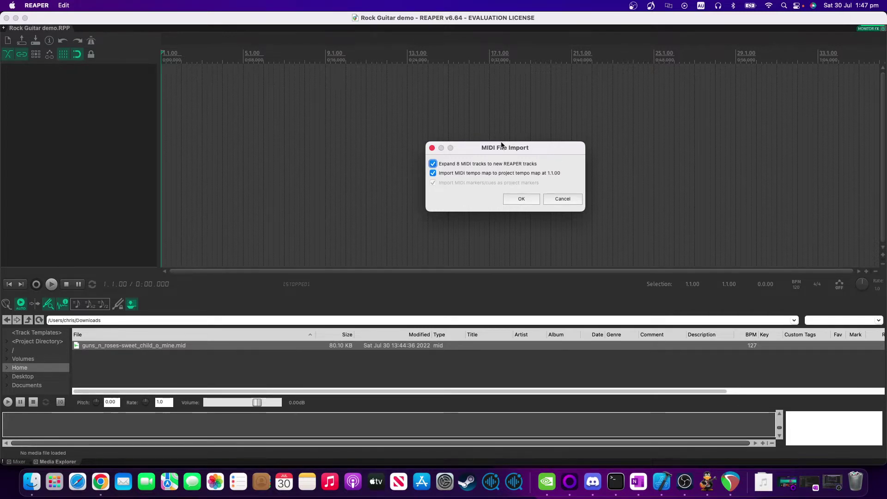
left_click(513, 199)
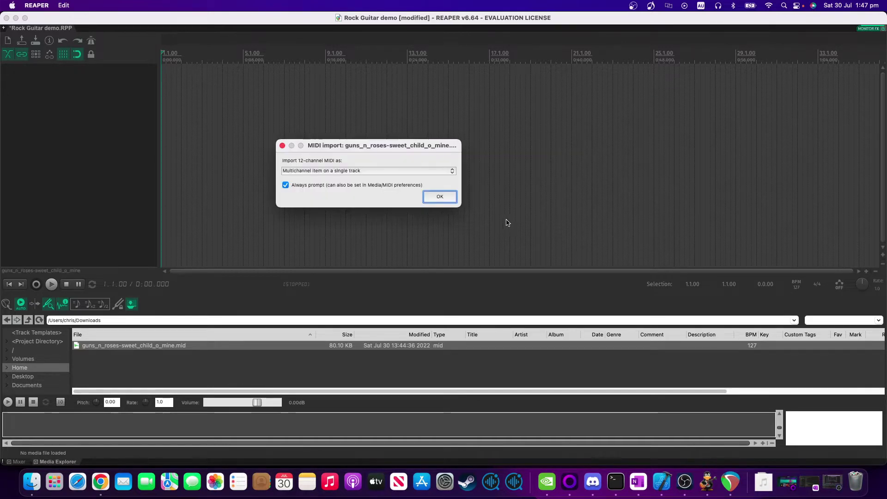
Import the 12-channel MIDI as single-channel items on multiple tracks and the 2-channel MIDI as a multichannel item on a single track.
left_click(410, 171)
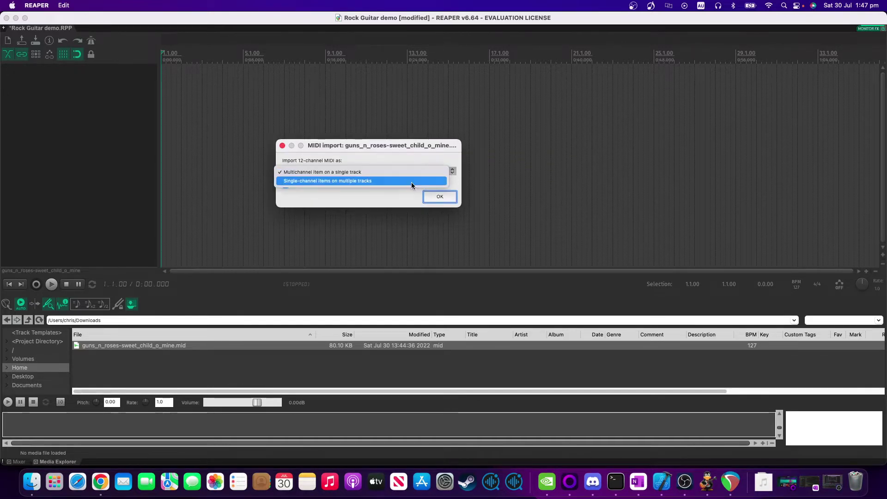
left_click(411, 181)
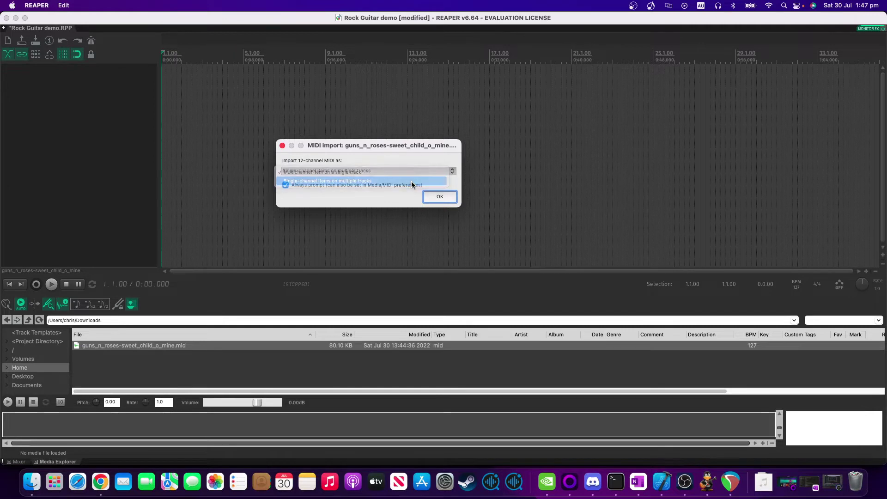
left_click(441, 196)
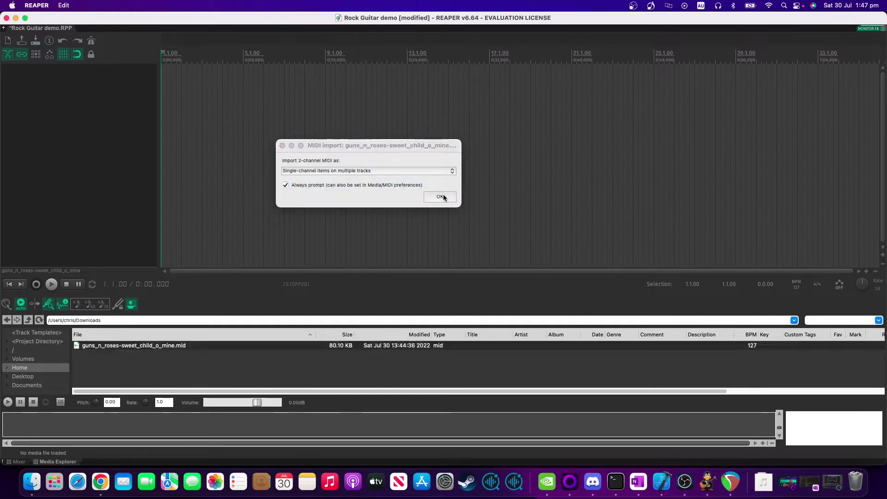
left_click(425, 171)
left_click(425, 169)
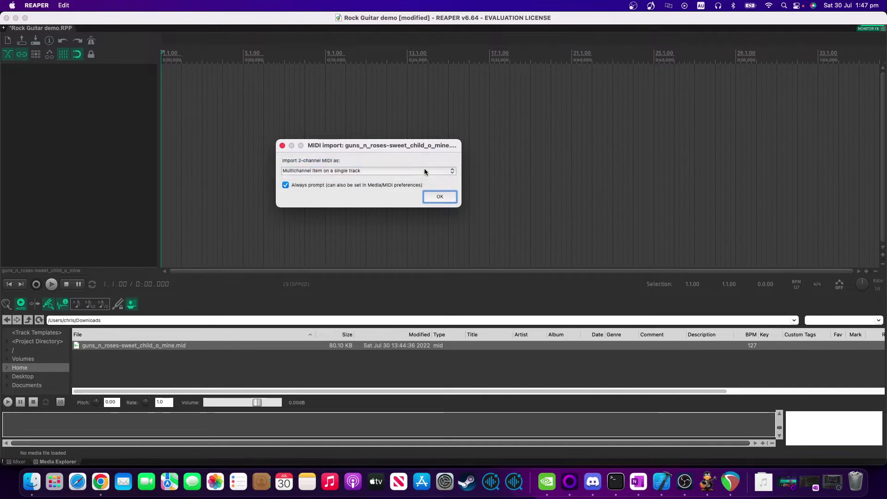
left_click(432, 197)
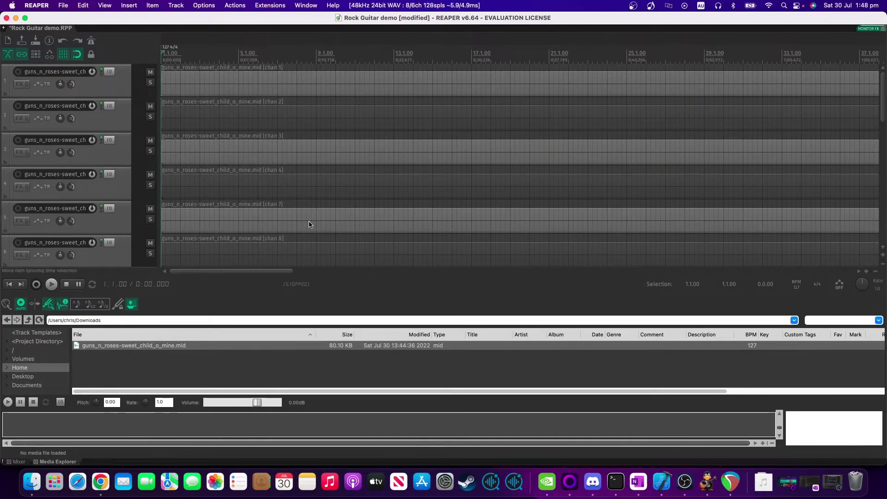
Show the mixer in place of the Media Explorer.
scroll(256, 230, "down", 2)
left_click(105, 5)
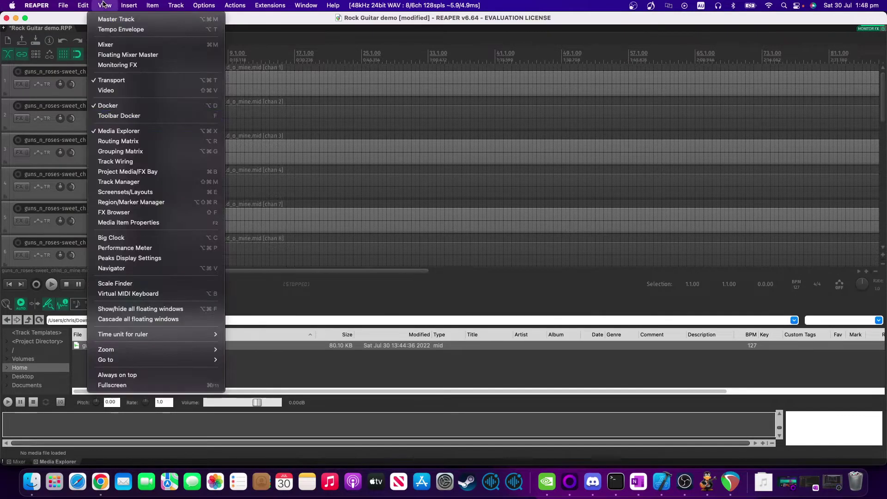
key("super+m")
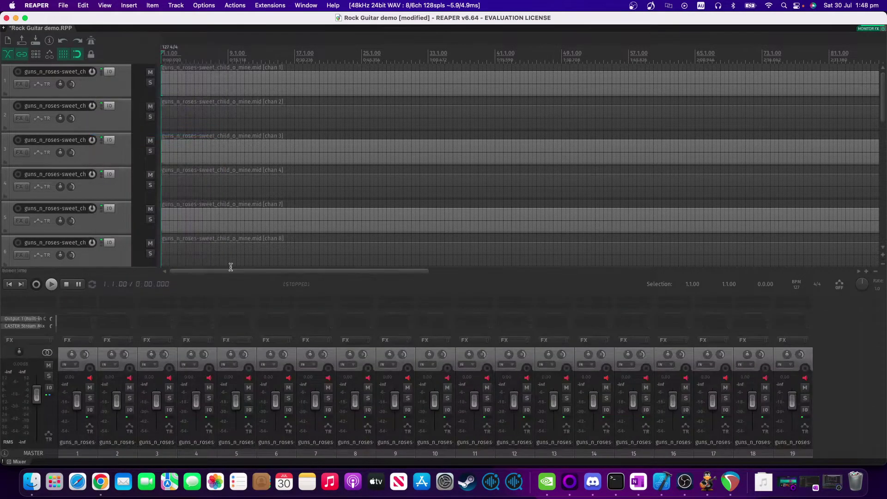
Remove the empty per-channel tracks 1 to 12 from the project.
scroll(167, 233, "down", 3)
scroll(70, 198, "down", 10)
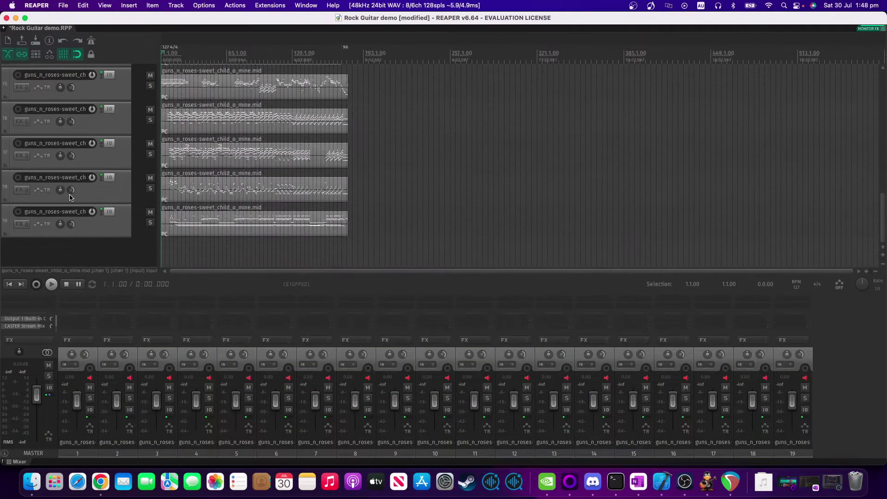
scroll(76, 204, "up", 10)
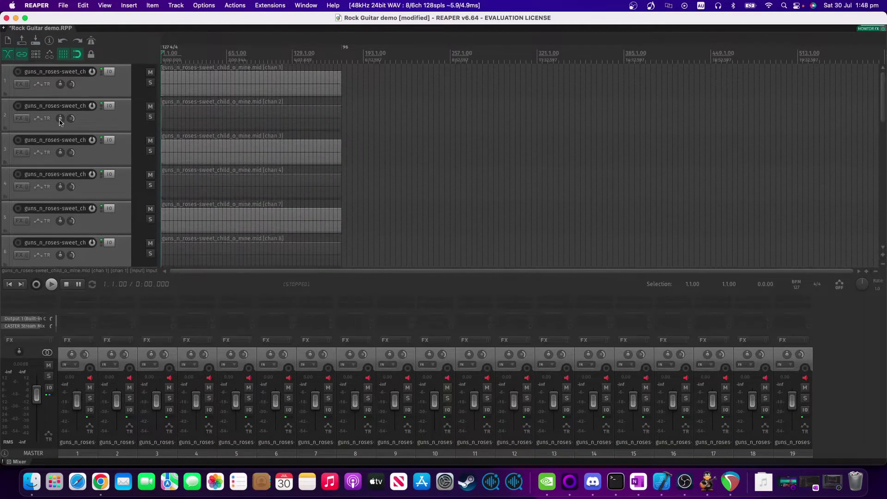
scroll(100, 184, "down", 1)
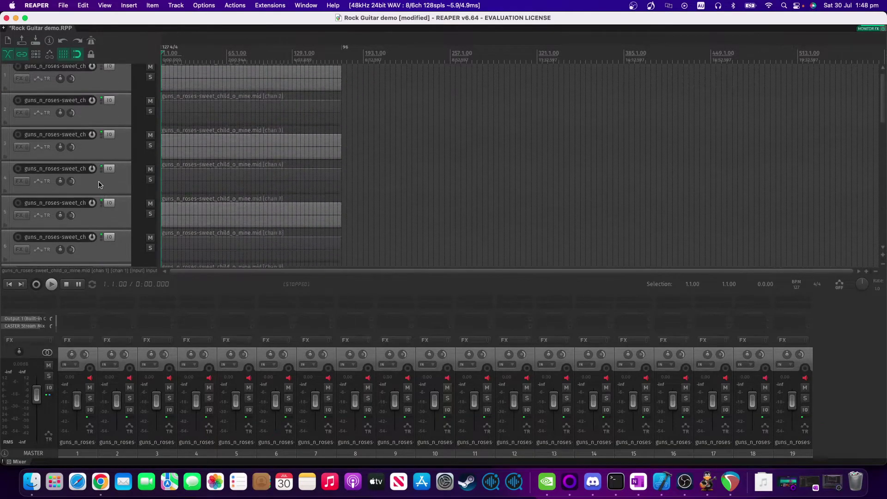
scroll(100, 185, "down", 8)
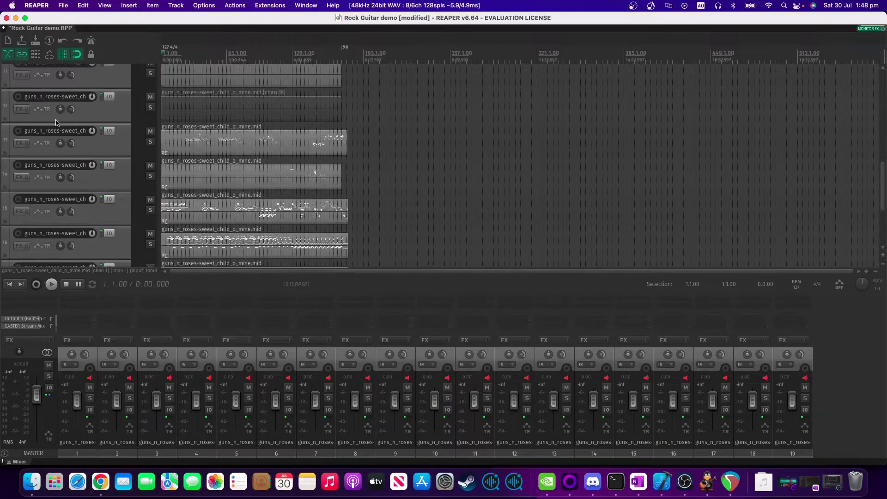
left_click(69, 105)
scroll(100, 161, "up", 10)
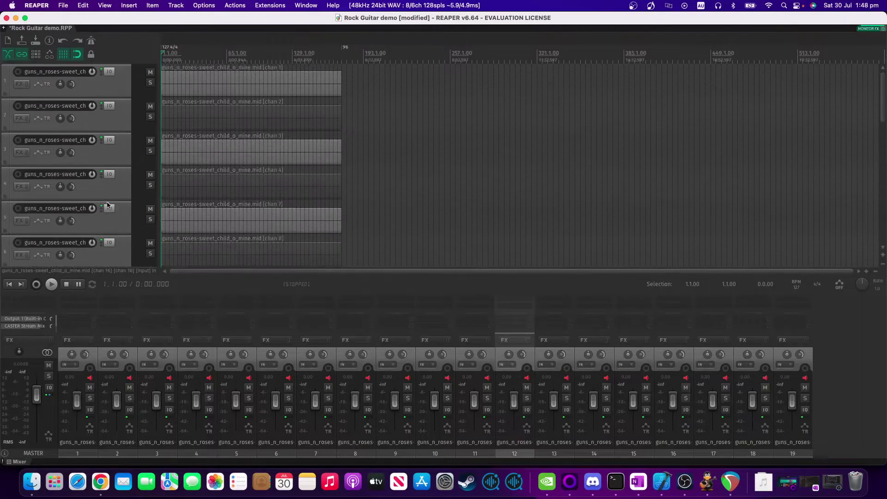
left_click(104, 95, "shift")
right_click(105, 91)
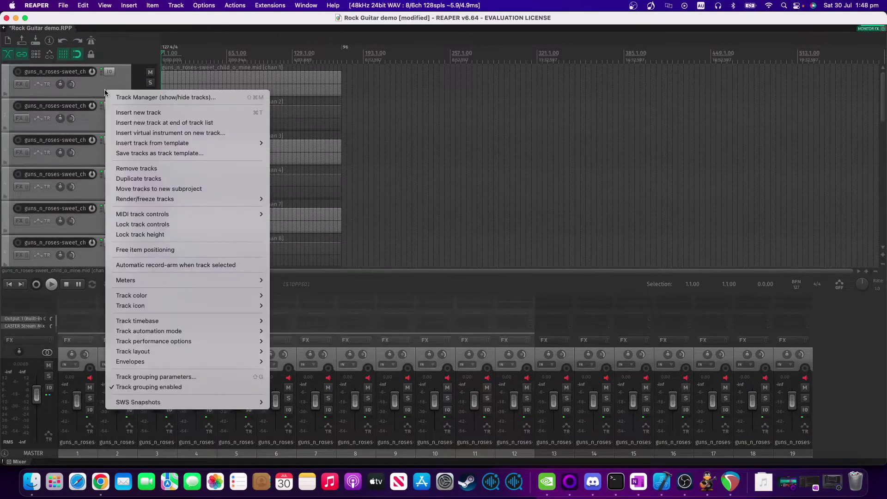
left_click(152, 170)
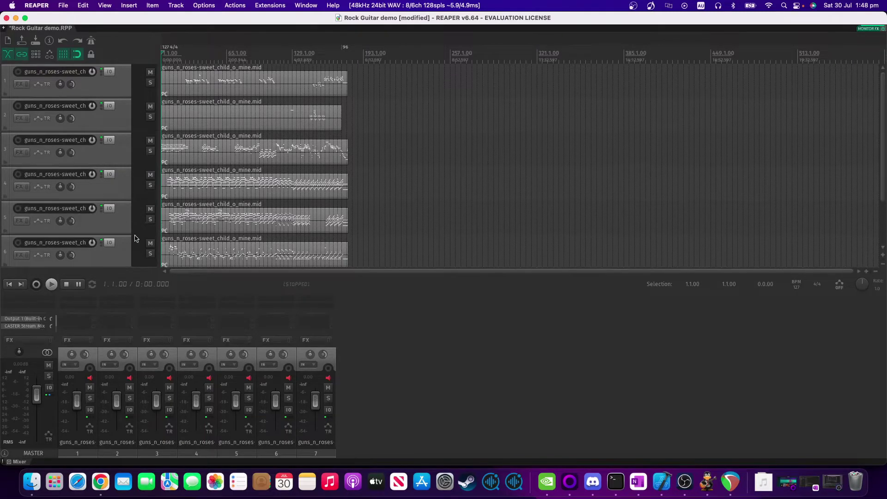
Check the track names in TuxGuitar and remove the two voice tracks, tracks 1 and 2, from the REAPER project.
scroll(128, 238, "down", 3)
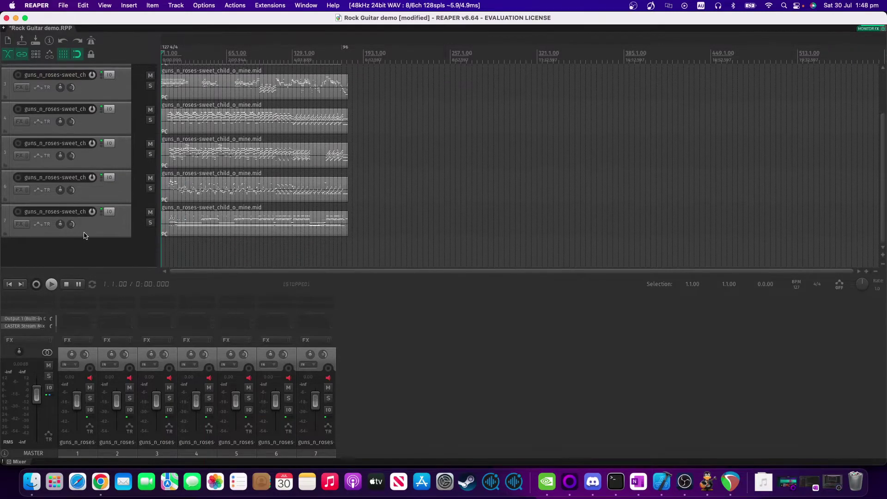
scroll(84, 236, "up", 2)
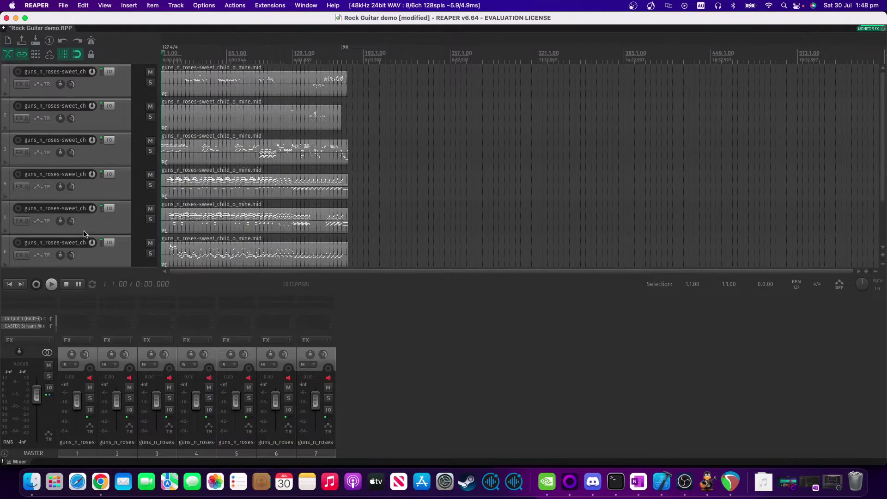
key("super+Tab")
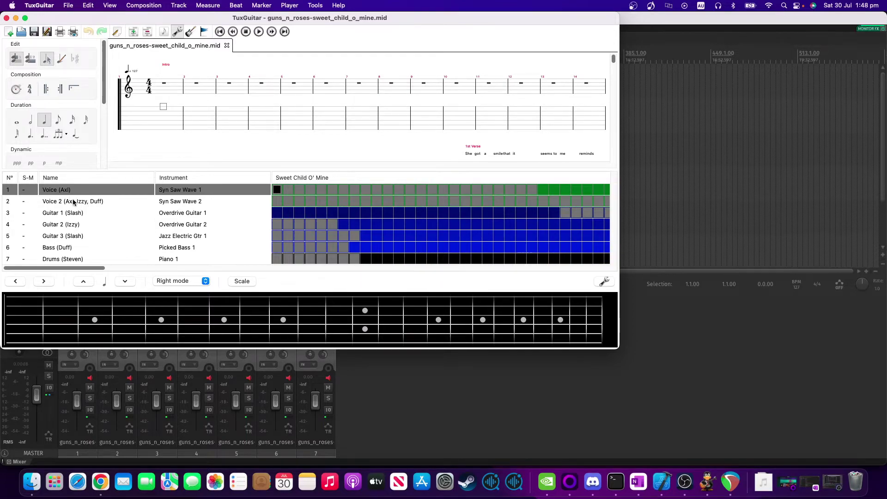
key("super+Tab")
left_click(96, 88)
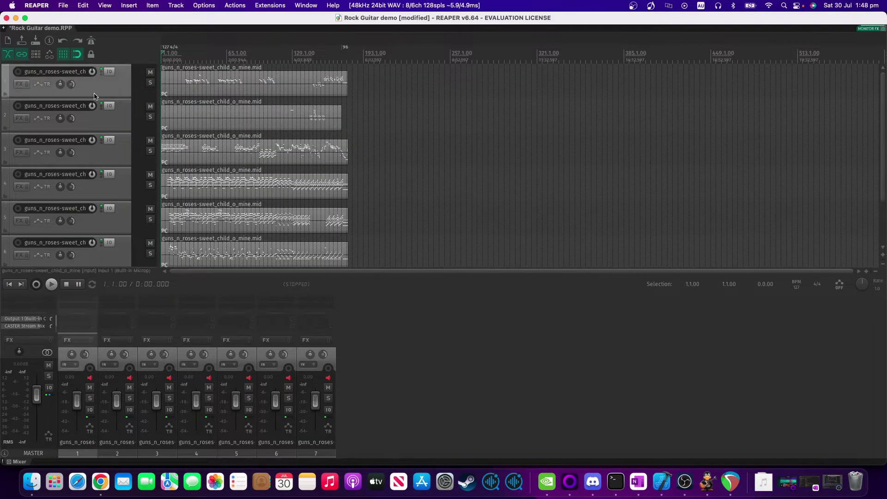
left_click(85, 121, "shift")
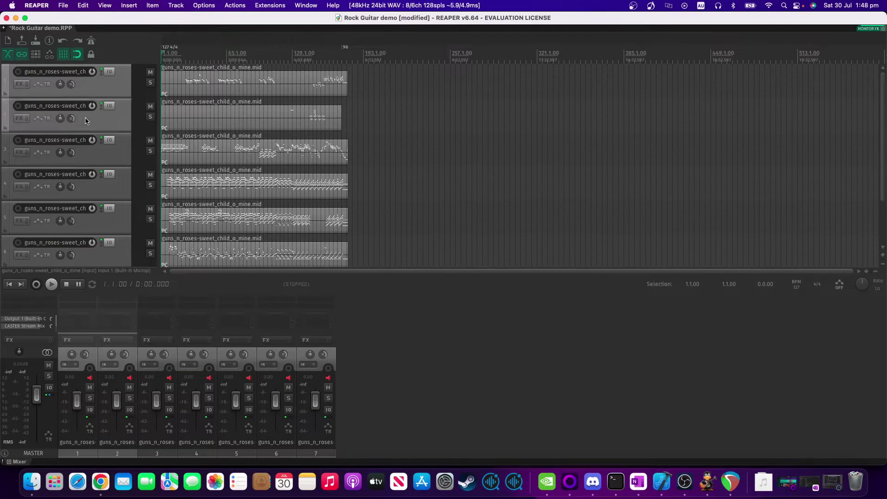
right_click(85, 118)
left_click(121, 197)
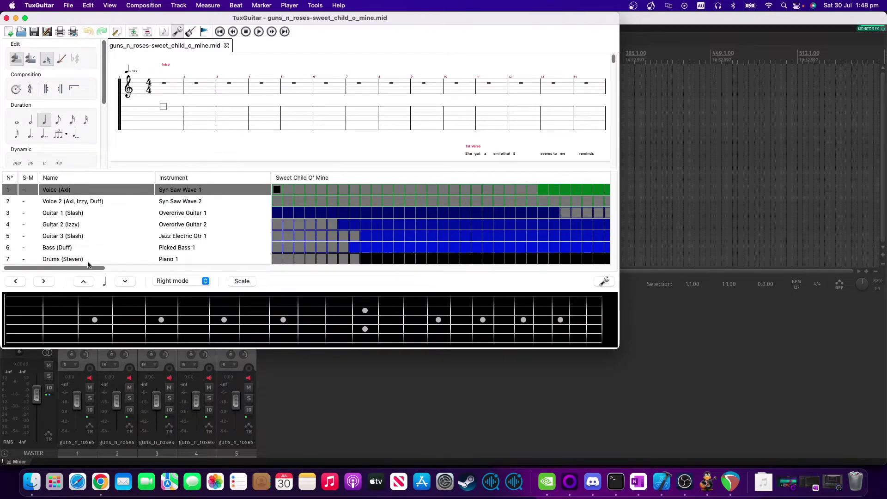
Switch back to REAPER and remove the drum track, track 5, from the project.
key("super+Tab")
left_click(92, 225)
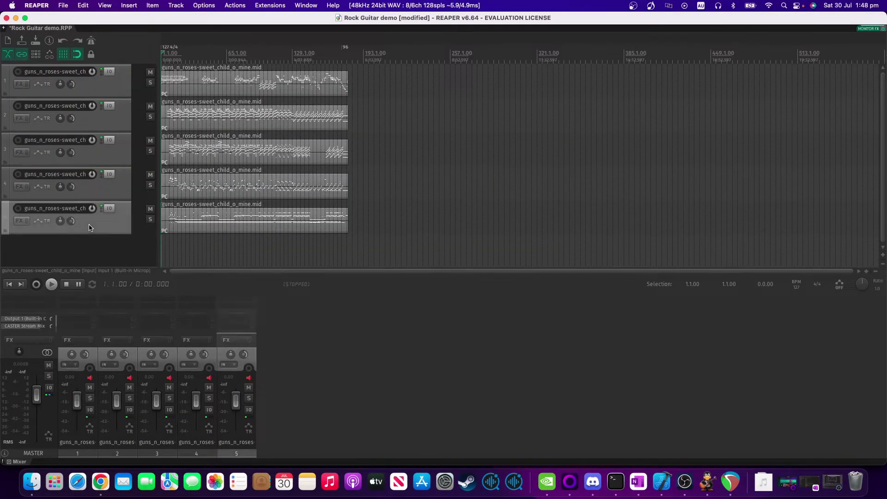
right_click(90, 224)
left_click(130, 235)
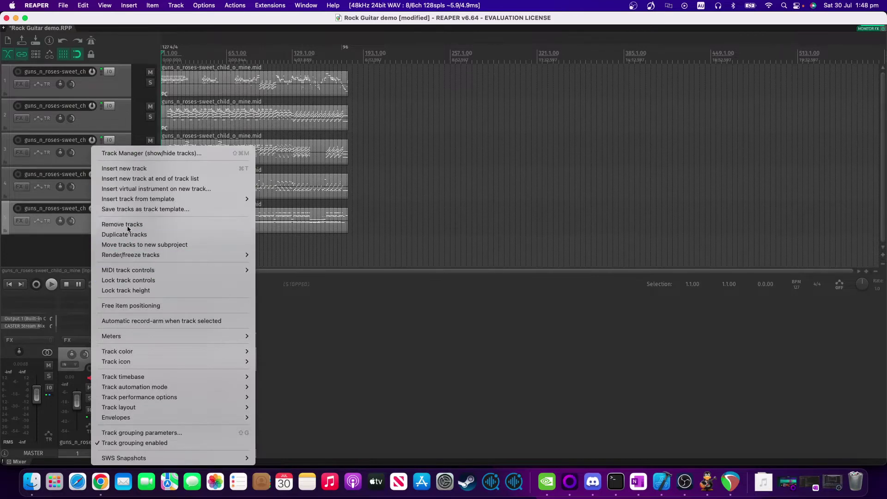
Check the remaining track names in TuxGuitar, then return to REAPER and rename track 1 as Guitar 1.
key("super+Tab")
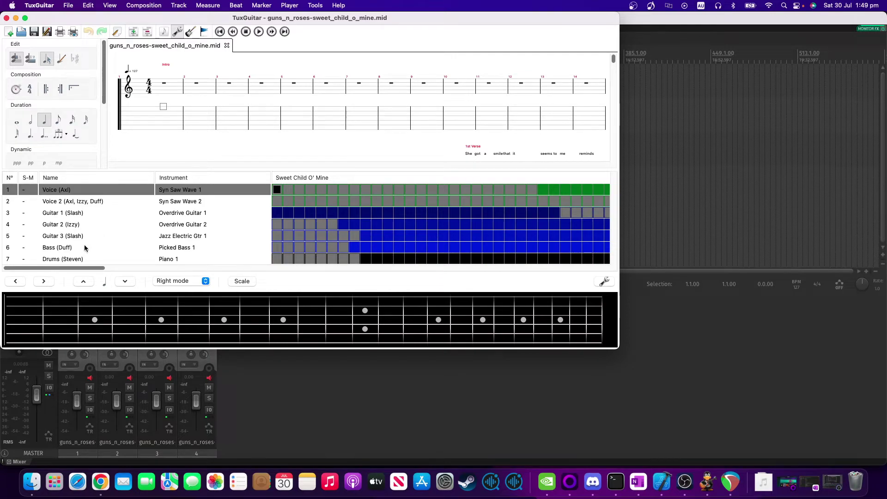
key("super+Tab")
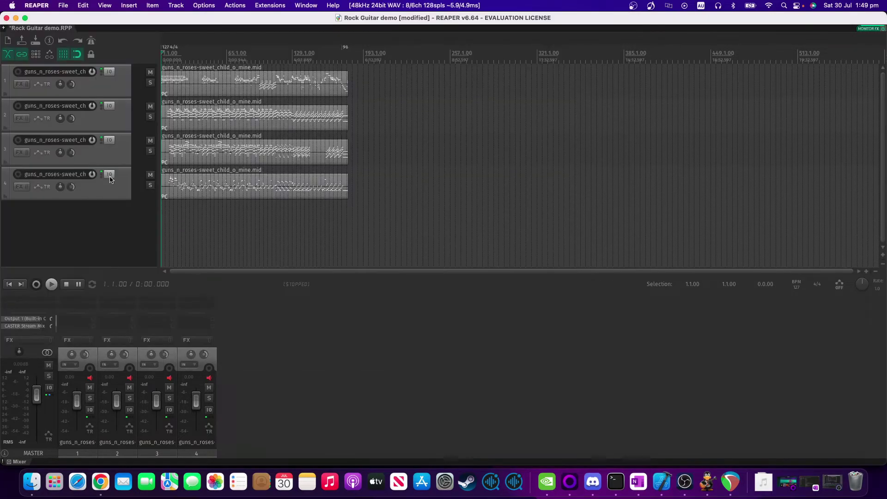
left_click(72, 79)
double_click(72, 76)
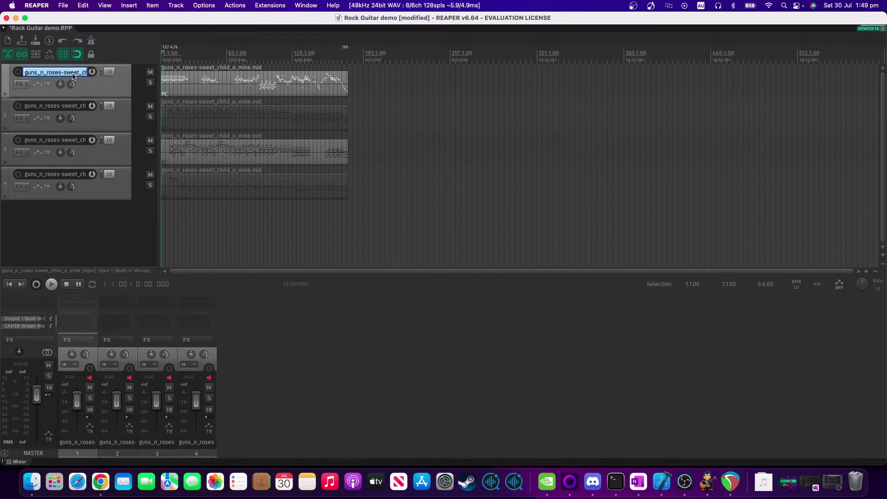
type("Guitar")
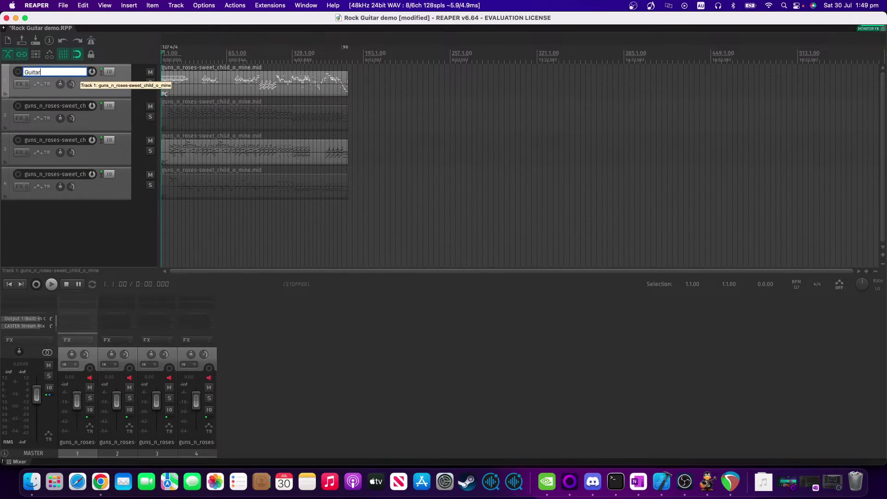
type(" 1")
key("Return")
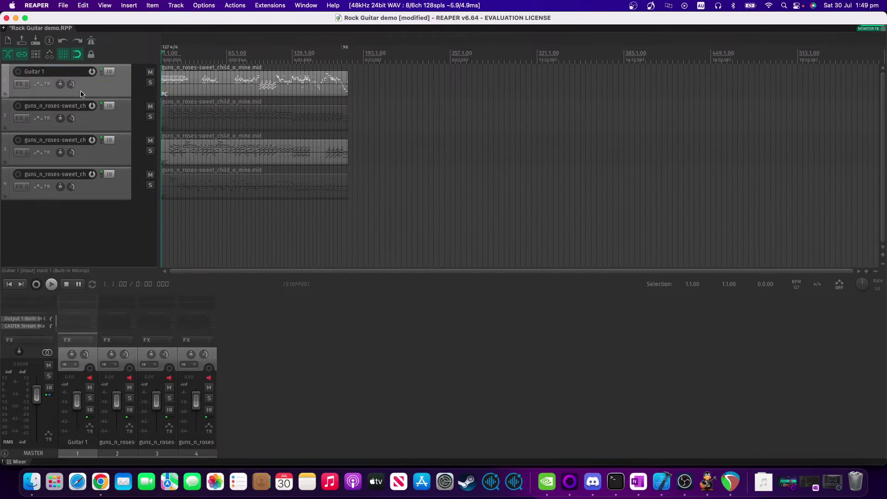
Rename track 2 as Guitar 2.
left_click(74, 110)
double_click(74, 107)
type("Guit")
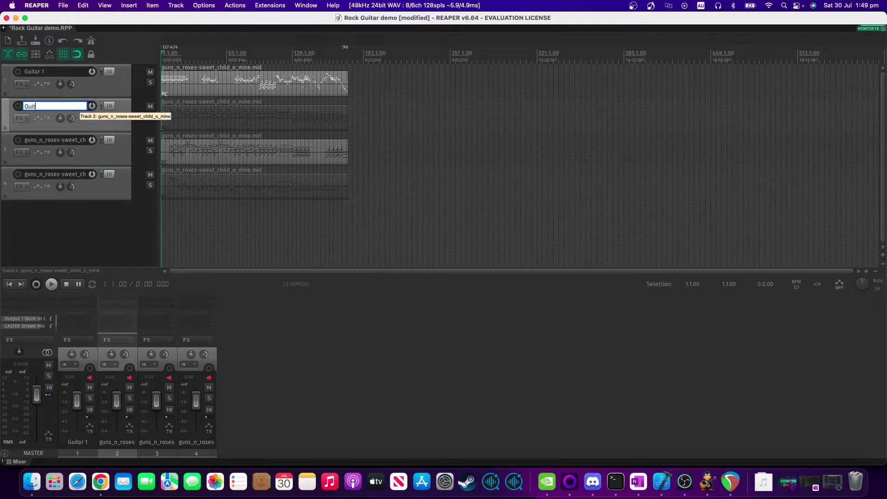
type("ar 2")
key("Return")
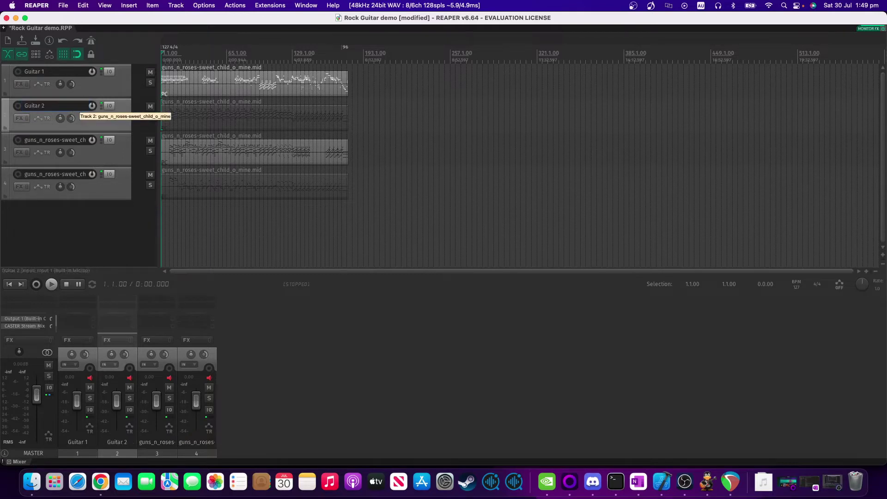
Rename track 3 as Guitar 3 and track 4 as Bass.
double_click(60, 140)
type("Guitar 3")
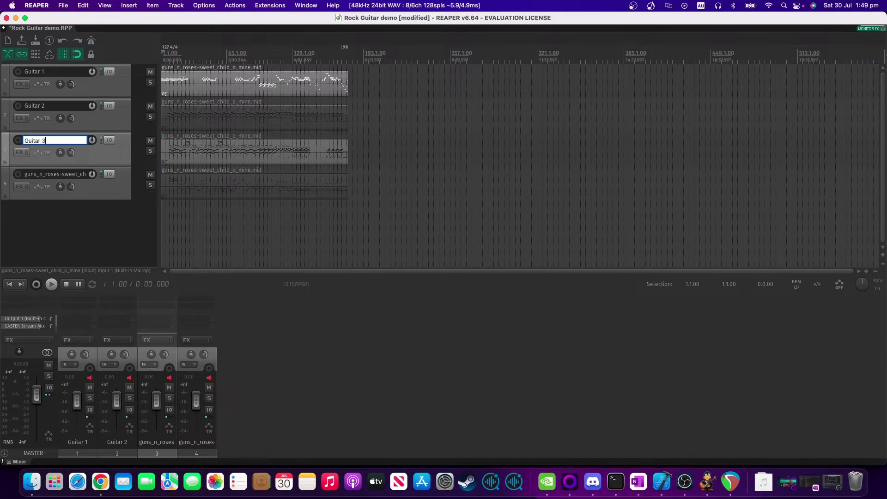
key("Return")
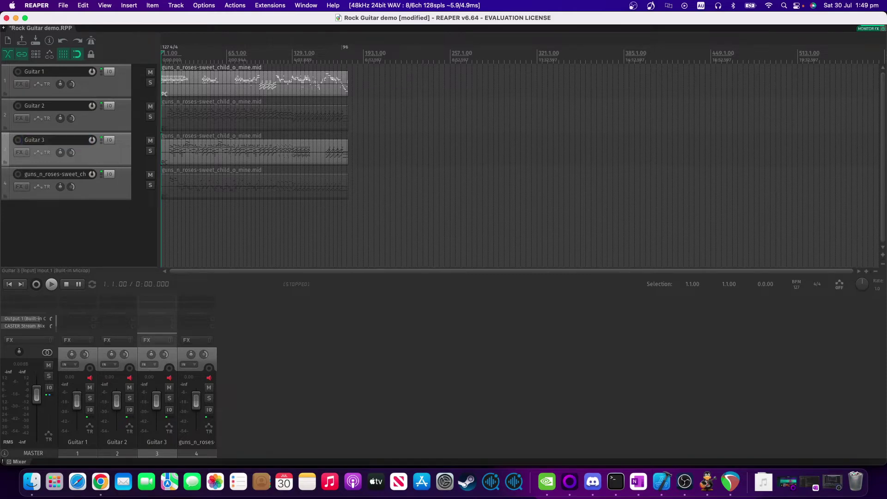
double_click(64, 174)
type("Bass")
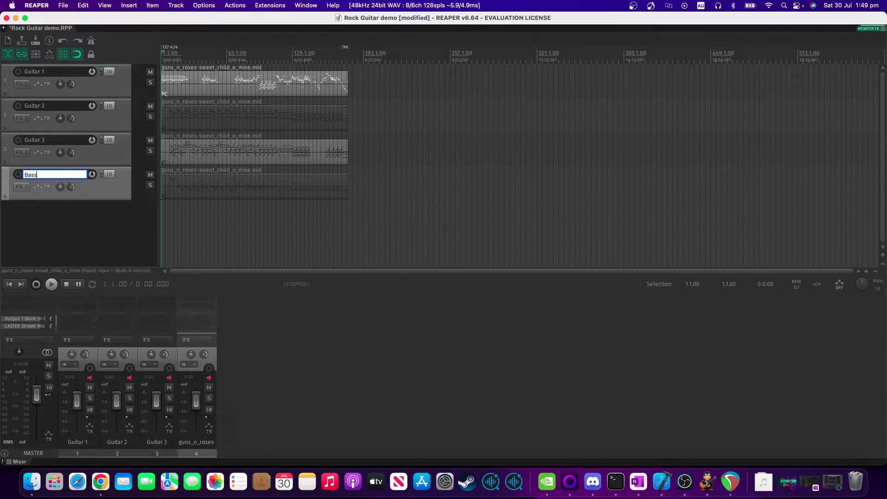
key("Return")
Switch to TuxGuitar and quit it.
key("super+Tab")
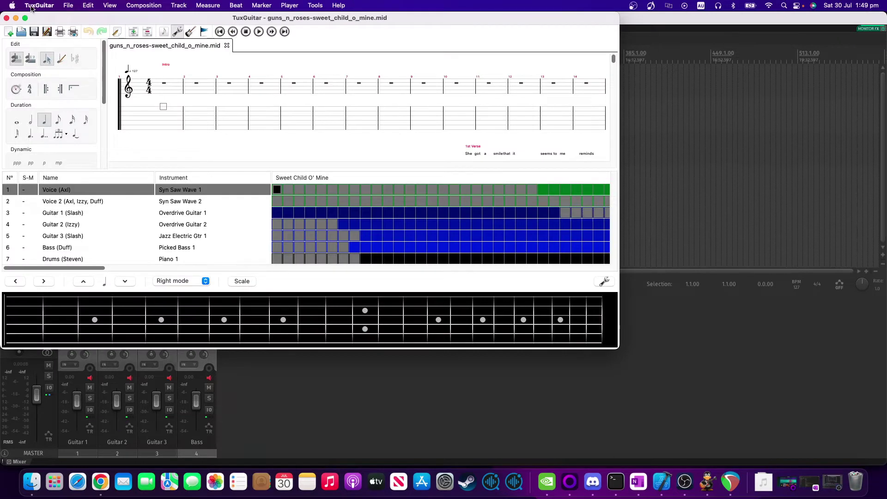
left_click(31, 8)
left_click(44, 100)
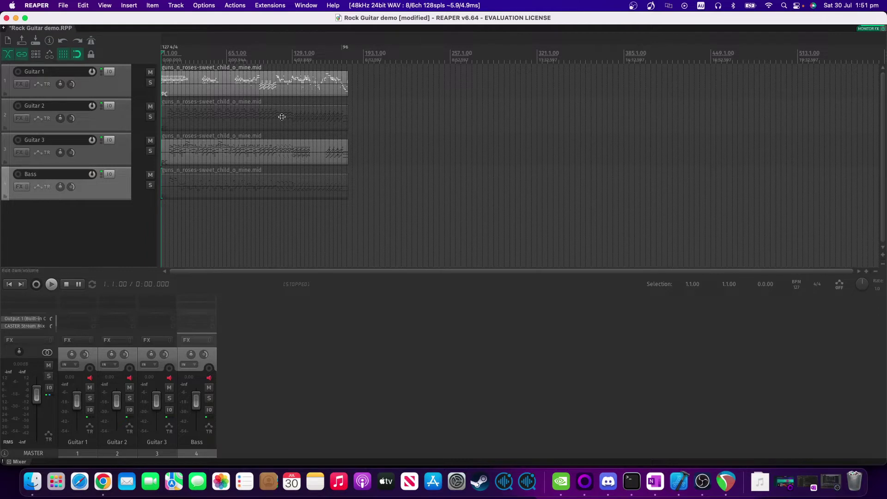
Open the Guitar 1 MIDI item in the MIDI editor and display it as an event list.
left_click(287, 88)
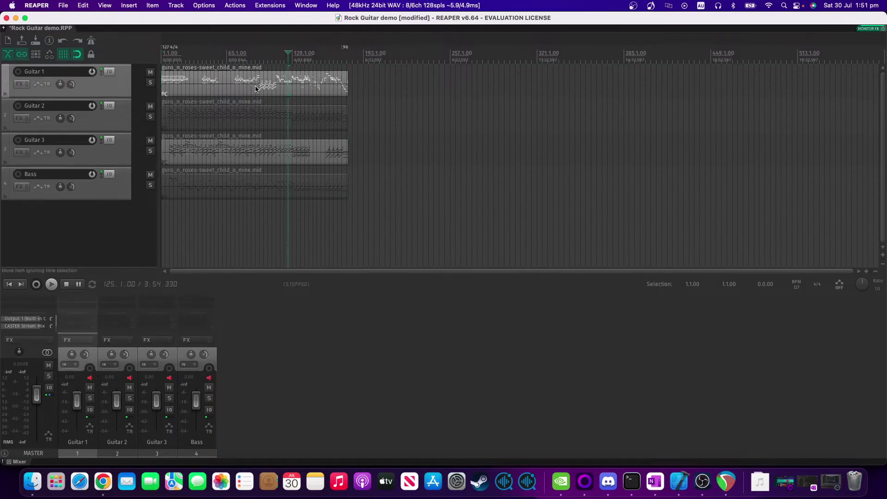
left_click(256, 89)
double_click(255, 89)
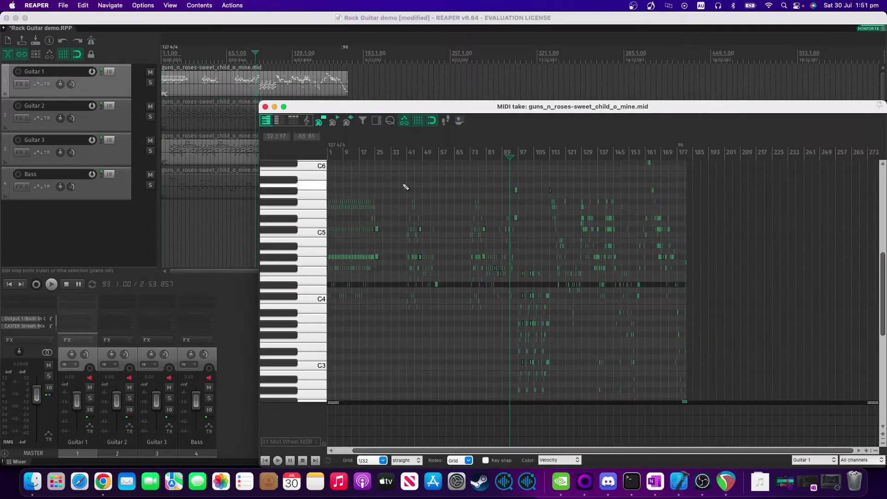
left_click(294, 121)
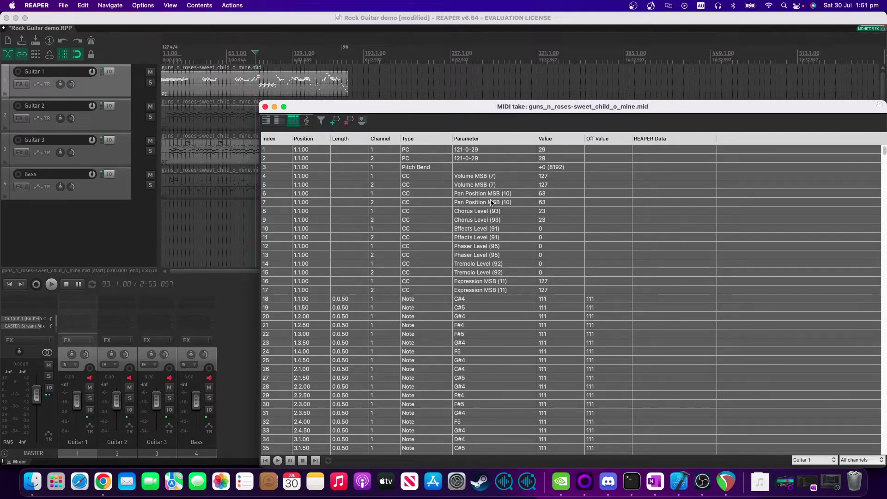
Delete the program change, volume and pan position events on channels 1 and 2 of Guitar 1, and close the MIDI editor.
left_click(545, 194)
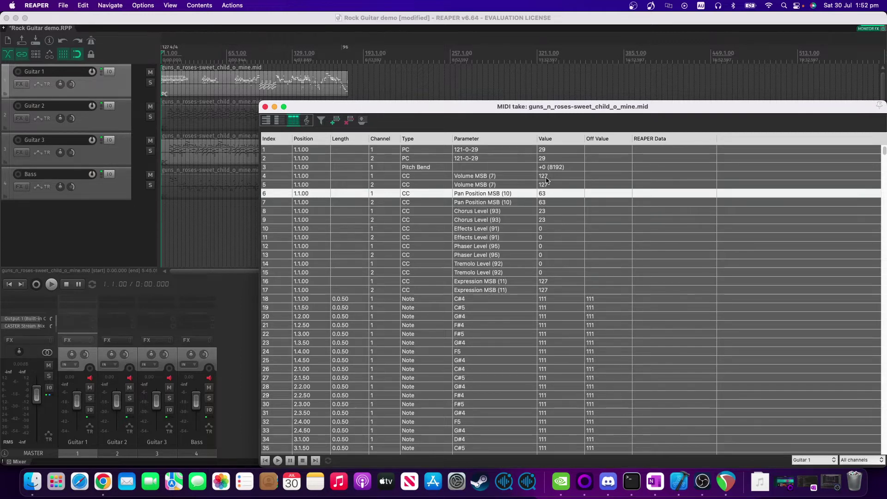
left_click(552, 152)
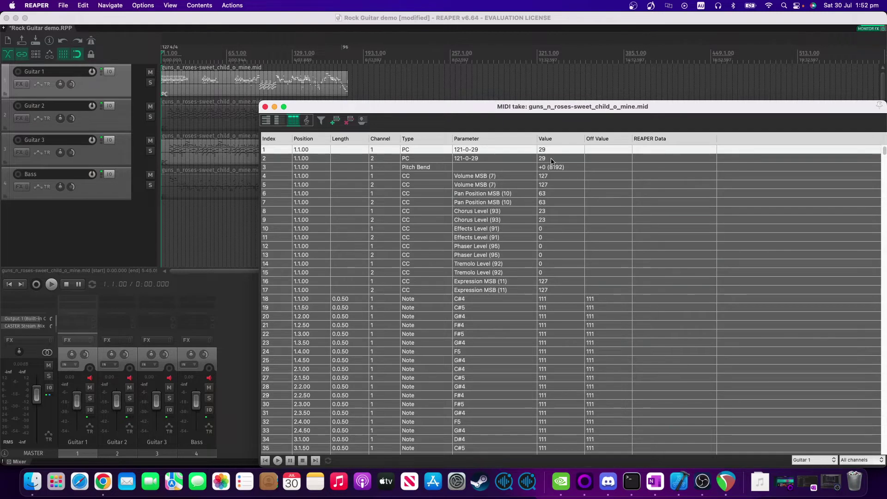
left_click(551, 161, "super")
left_click(561, 193, "super")
left_click(559, 202, "super")
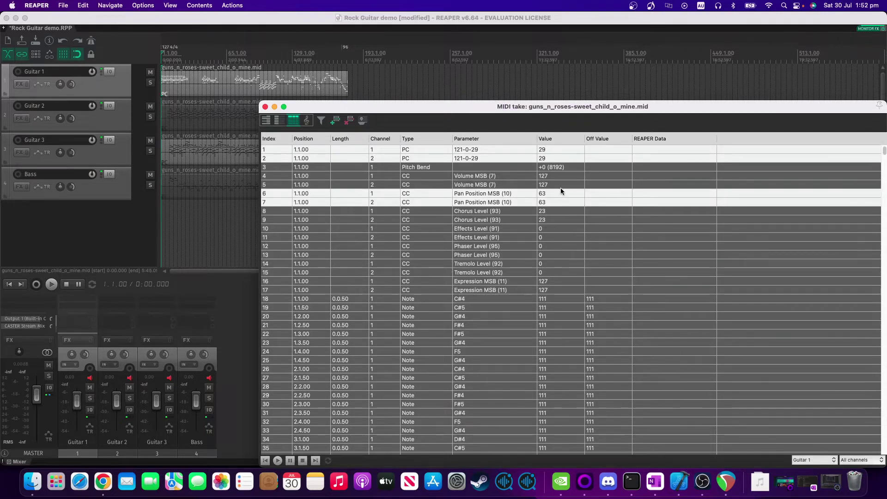
left_click(562, 180, "super")
left_click(561, 183, "super")
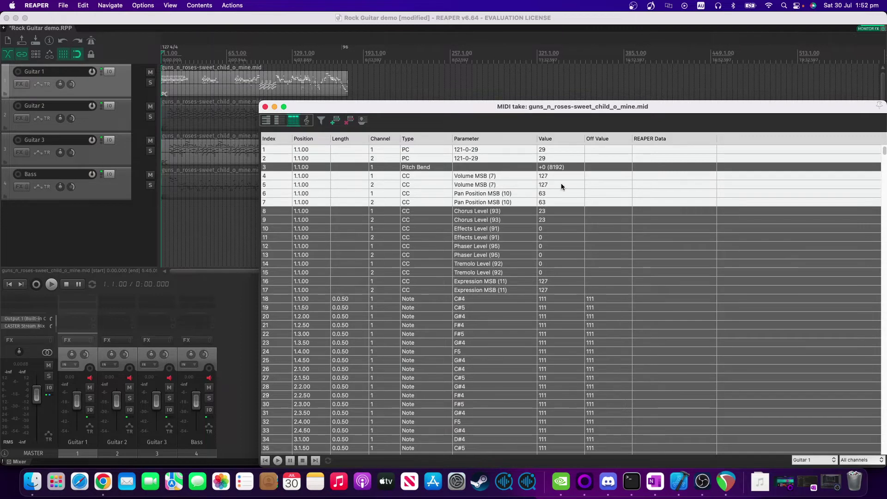
right_click(528, 200)
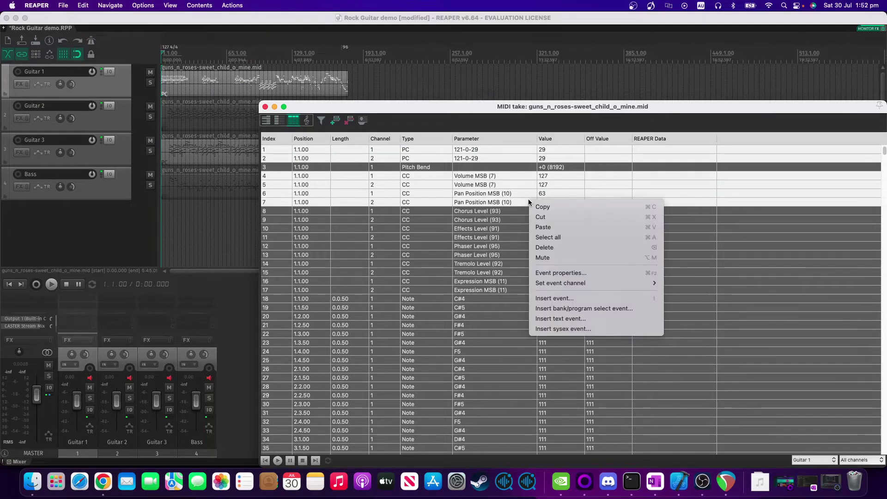
left_click(568, 248)
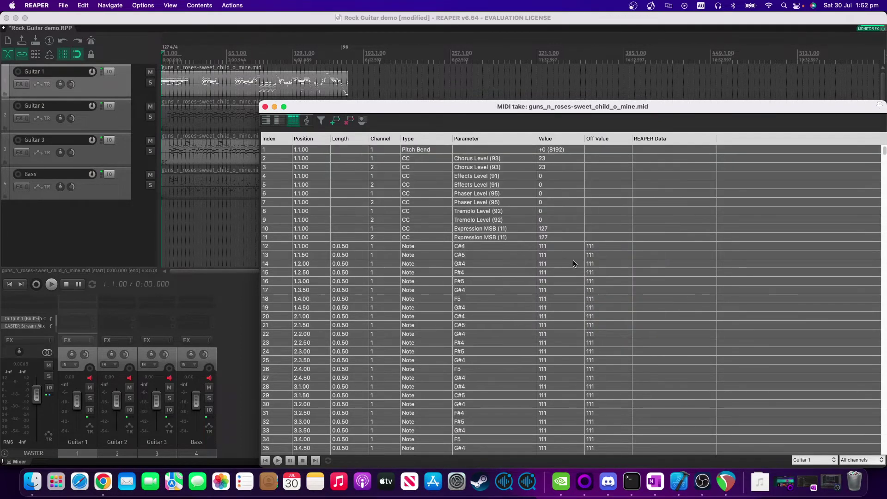
left_click(265, 107)
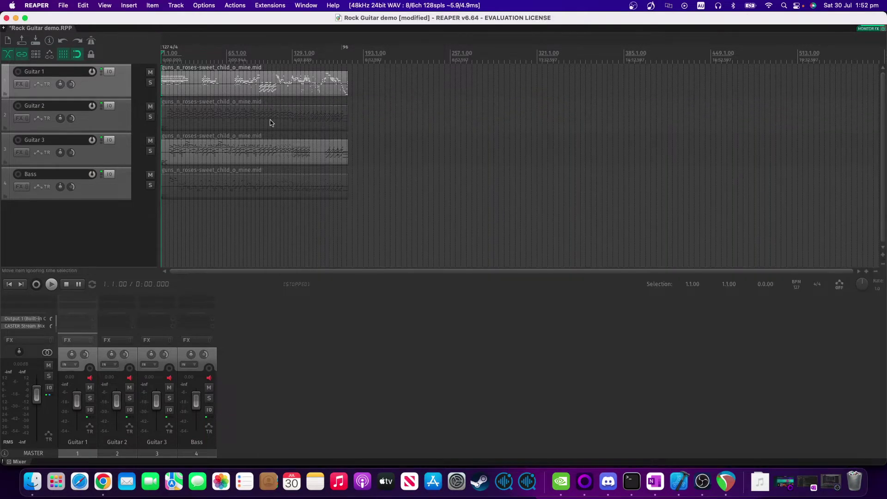
Open the Guitar 2 item's event list, check its pan position event, and rename the track as Guitar 2 PL.
double_click(270, 122)
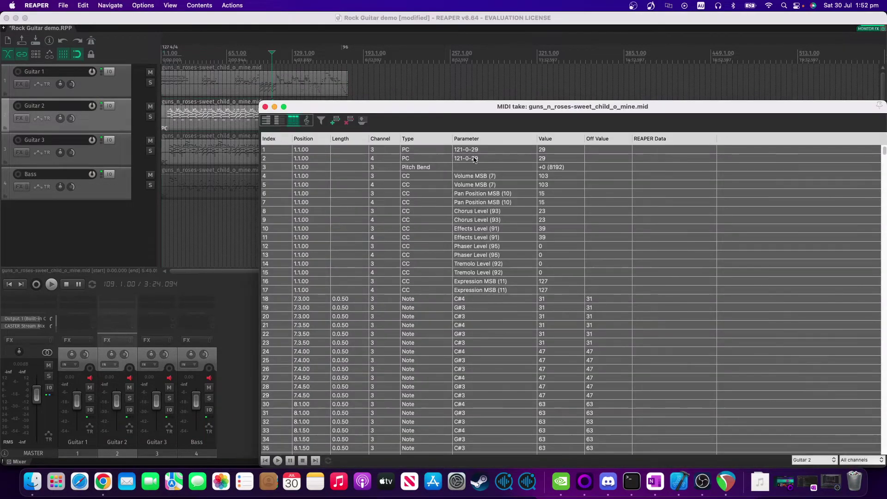
left_click(517, 195)
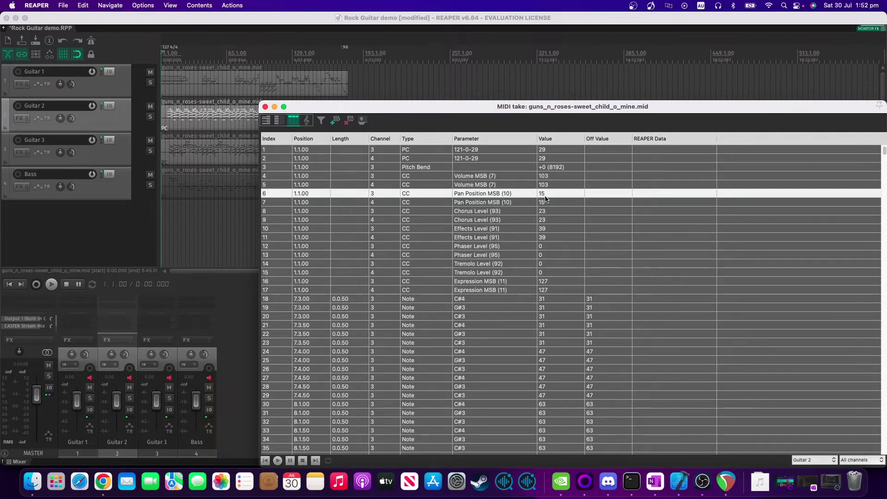
left_click(55, 107)
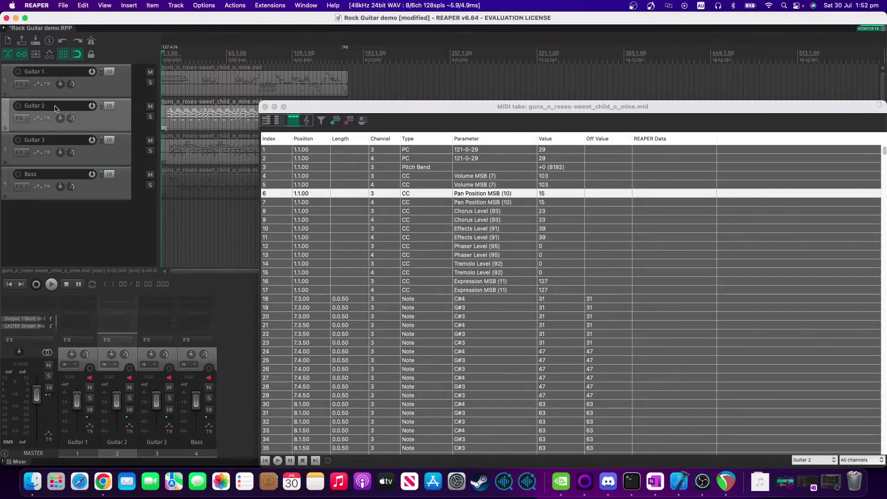
double_click(55, 107)
key("Right")
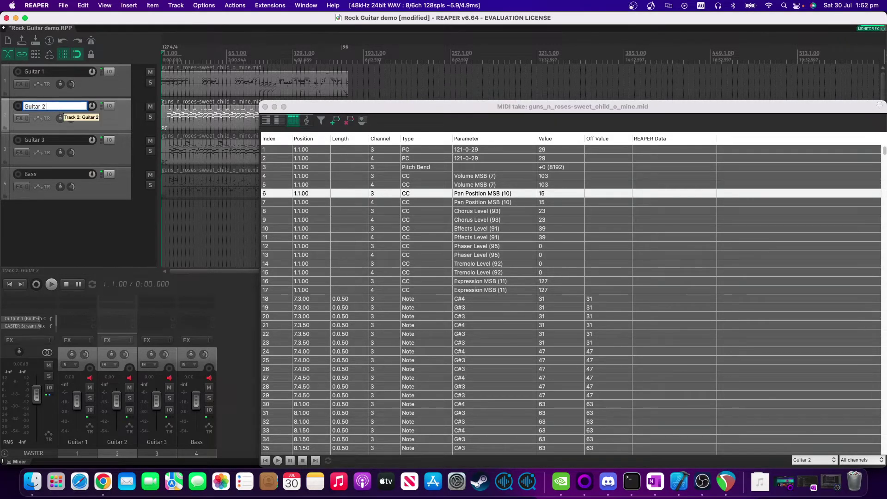
type("PL")
key("Return")
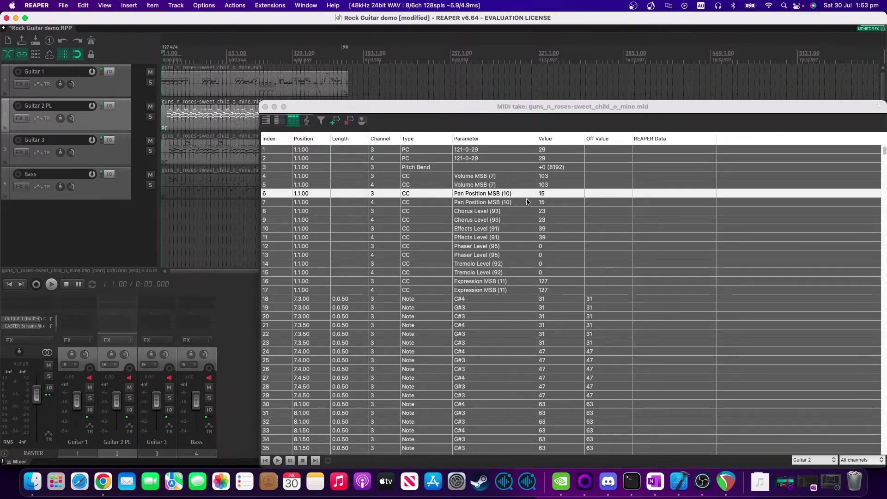
Delete the program change, volume and pan position events on channels 3 and 4 of the Guitar 2 PL item.
left_click(491, 159)
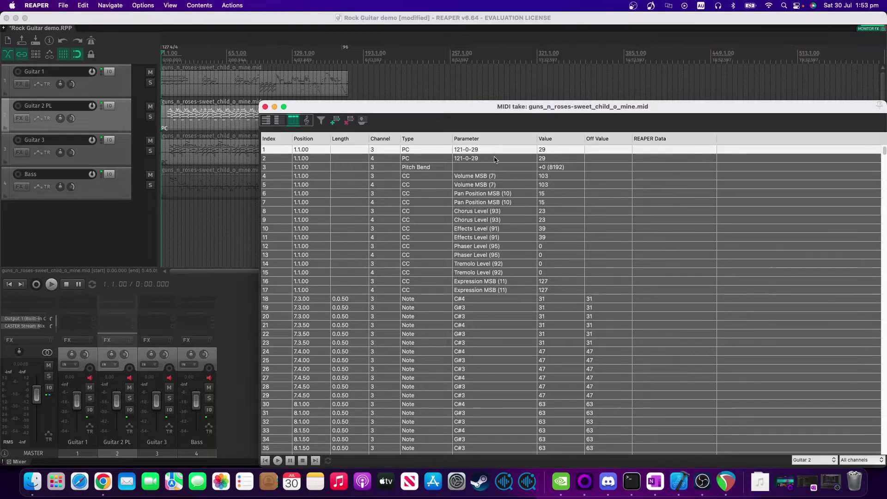
left_click(493, 160)
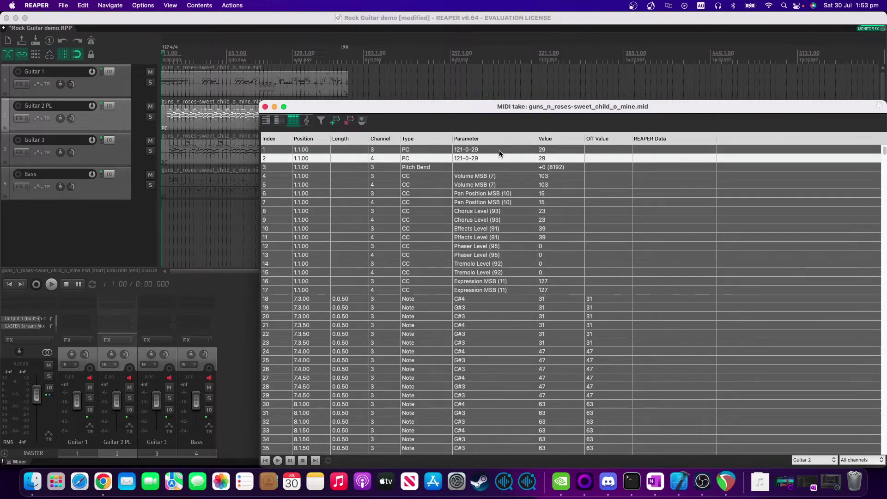
left_click(498, 151, "super")
left_click(506, 176, "super")
left_click(507, 185, "super")
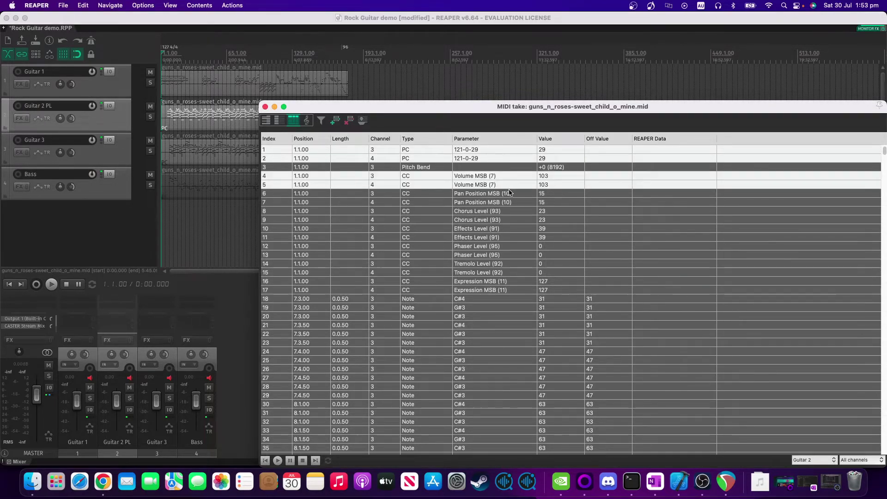
left_click(508, 193, "super")
left_click(509, 203, "super")
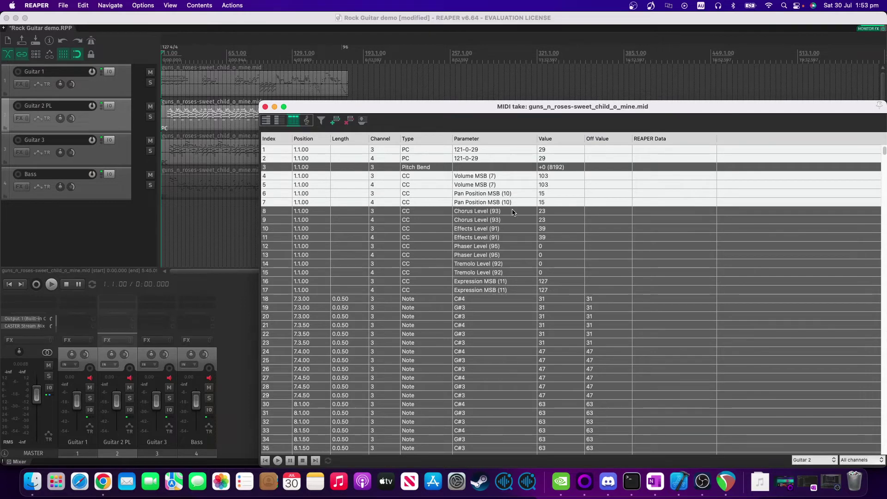
right_click(510, 203)
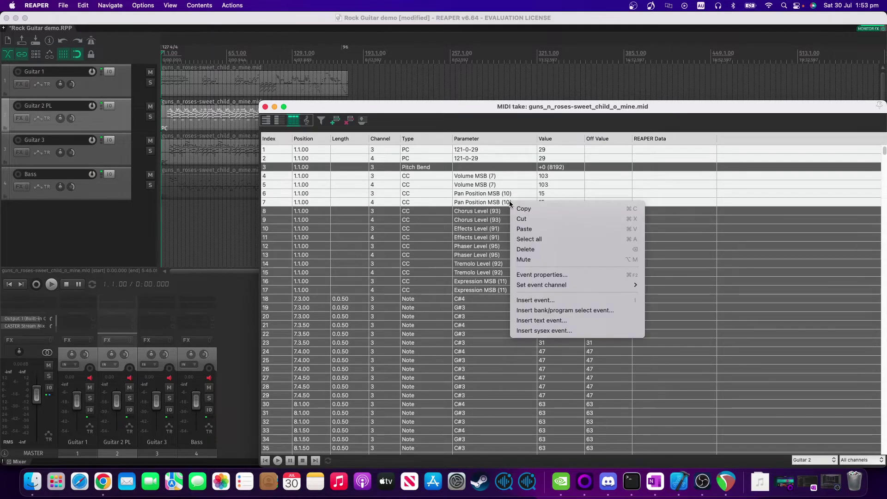
left_click(537, 249)
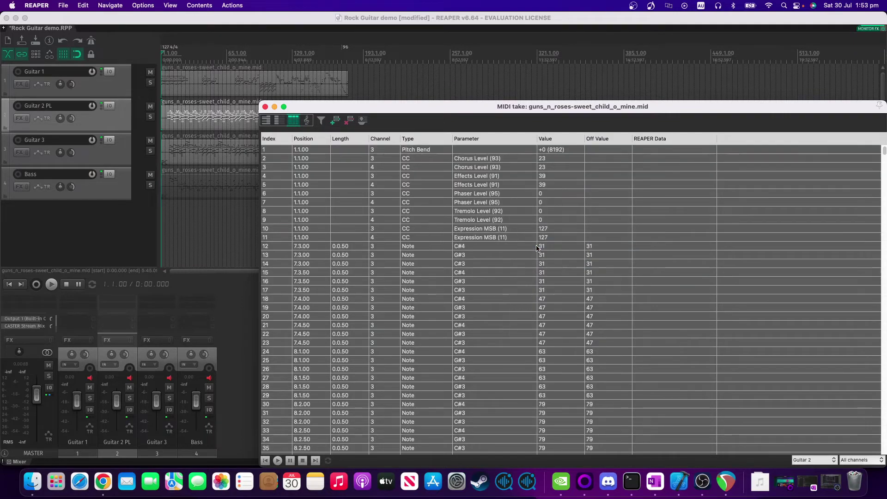
Open the Guitar 3 item's event list and delete the program change, volume and pan position events on channels 7 and 8.
left_click(265, 107)
double_click(261, 157)
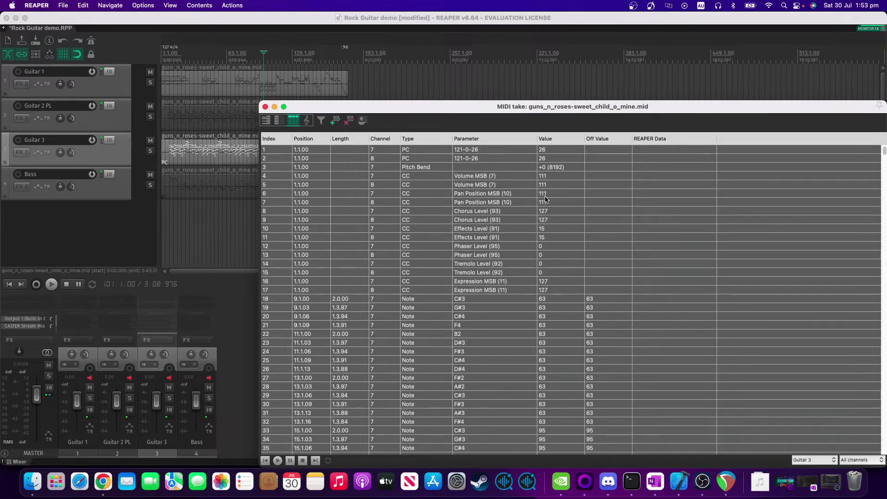
left_click(467, 177)
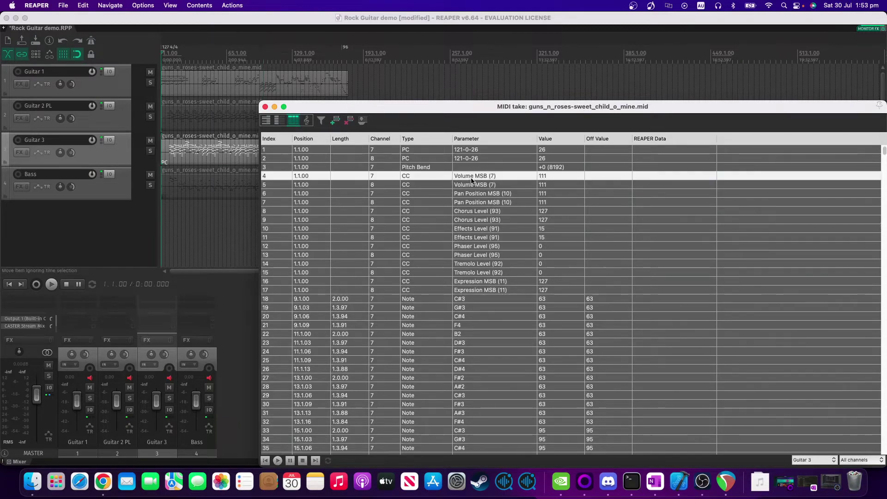
left_click(478, 150, "super")
left_click(477, 159, "super")
left_click(487, 185, "super")
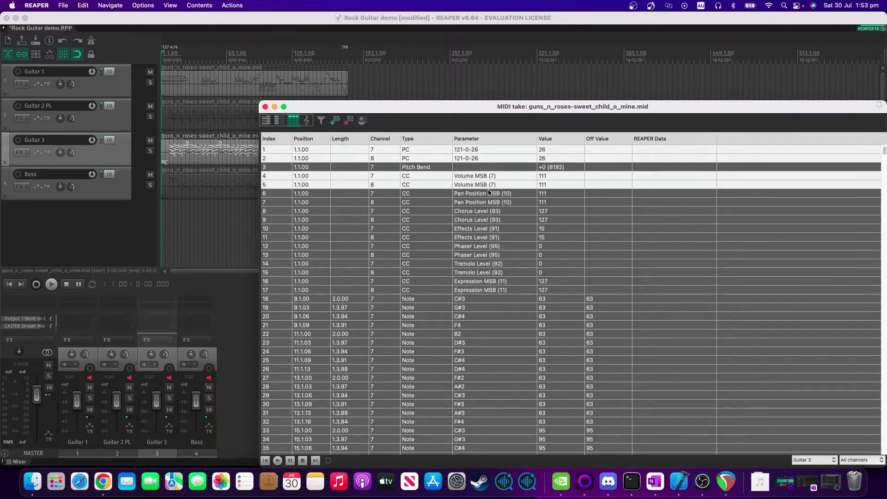
left_click(489, 193, "super")
left_click(490, 203, "super")
right_click(490, 203)
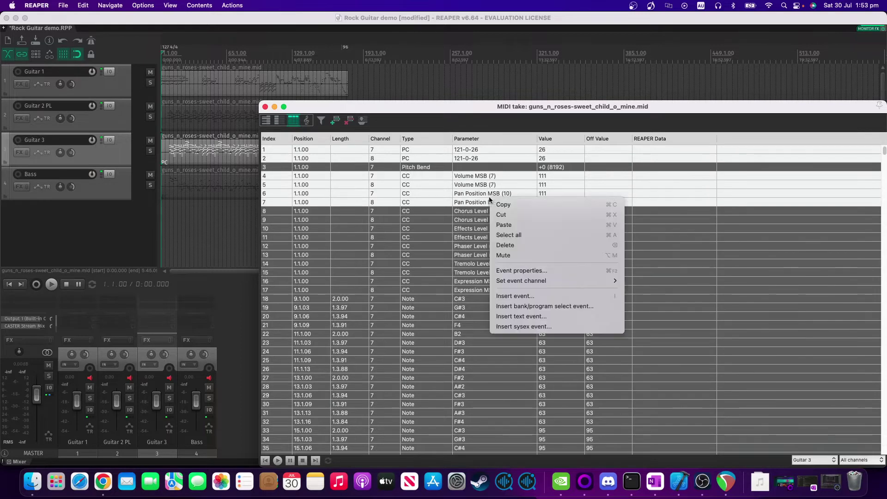
left_click(528, 246)
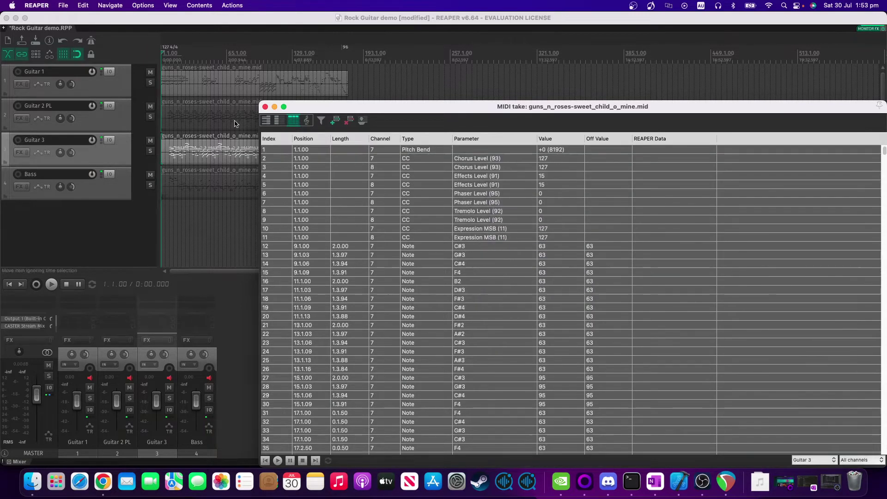
Close the MIDI editor and rename the Guitar 3 track as Guitar 3 PR.
left_click(265, 107)
double_click(61, 140)
left_click(62, 140)
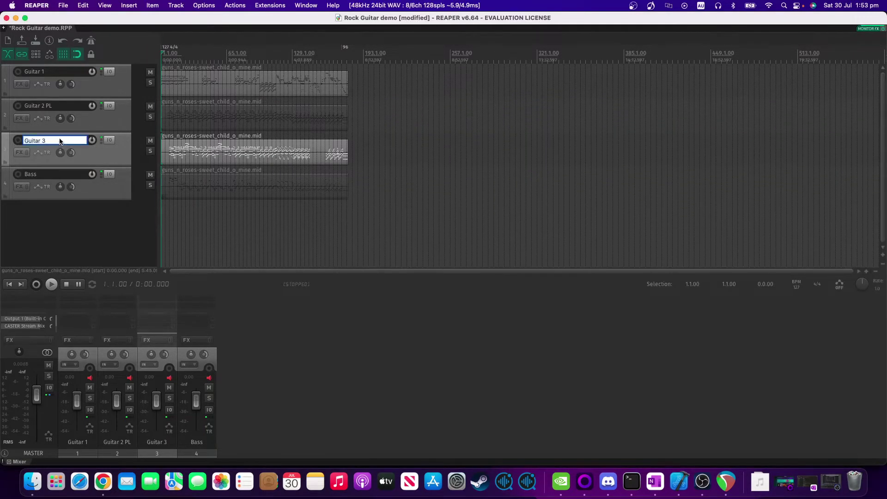
key("Return")
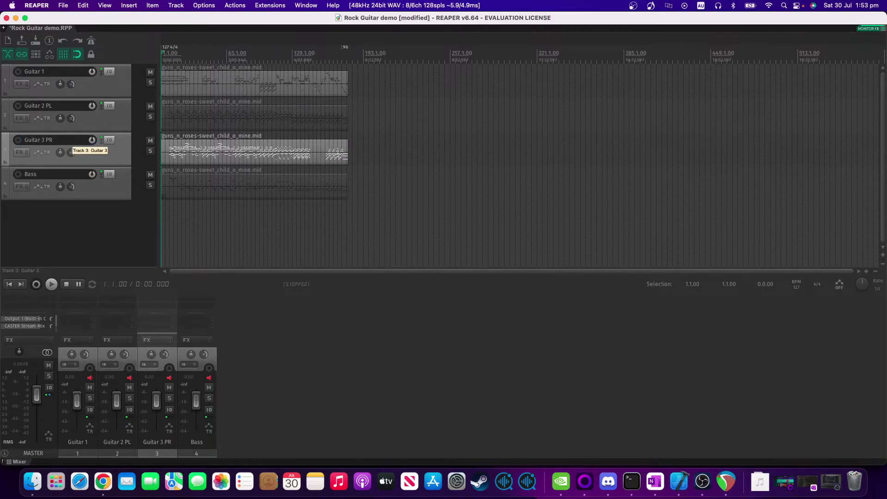
Open the Bass track's MIDI item in the event list, keeping the track name Bass.
double_click(47, 177)
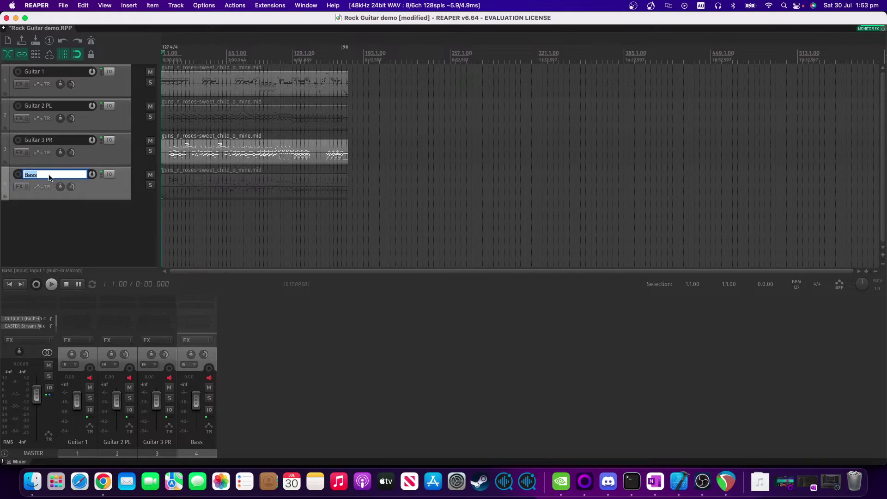
left_click(49, 177)
left_click(206, 186)
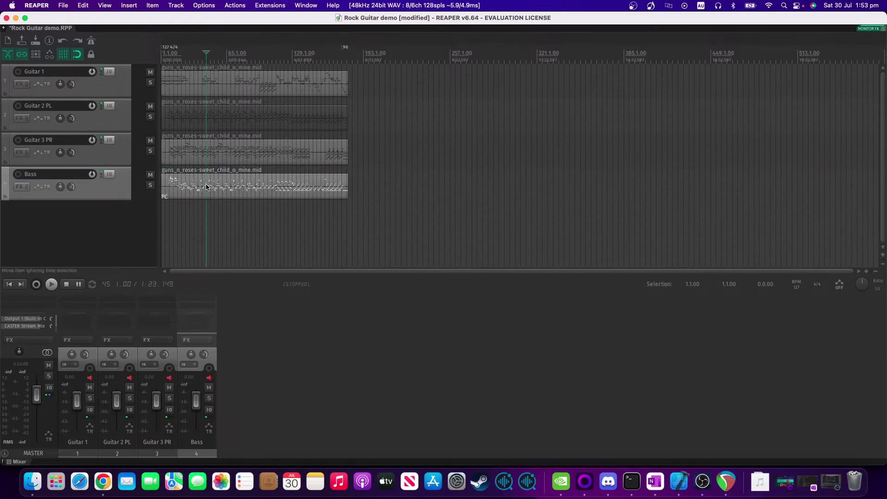
double_click(206, 187)
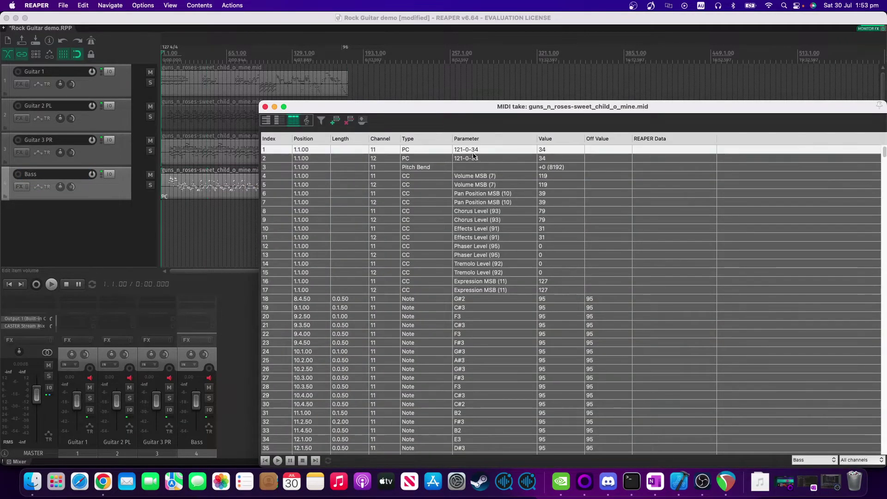
Delete the program change, volume and pan position events on channels 11 and 12 of the Bass item, and close the MIDI editor.
left_click(474, 157)
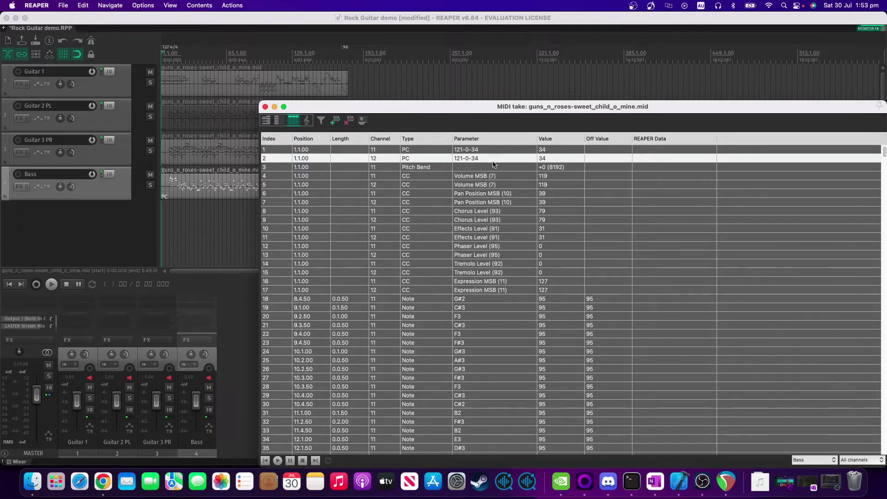
left_click(495, 151, "shift")
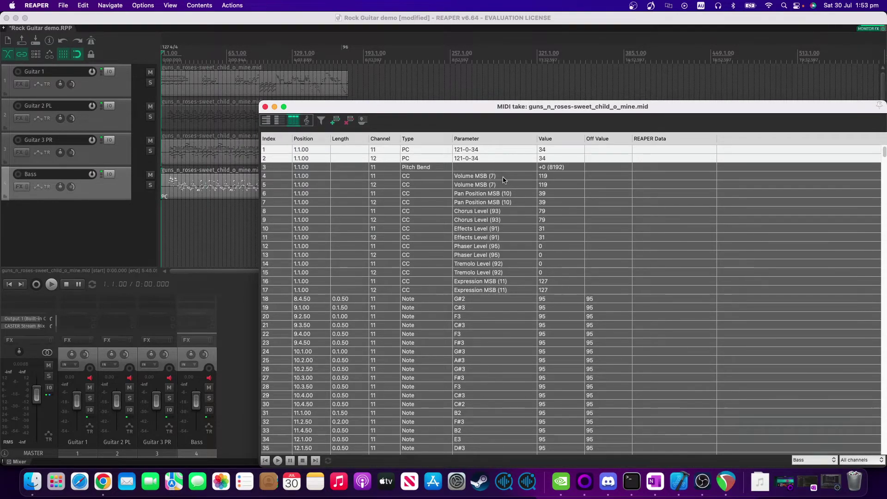
left_click(502, 178, "super")
left_click(505, 185, "super")
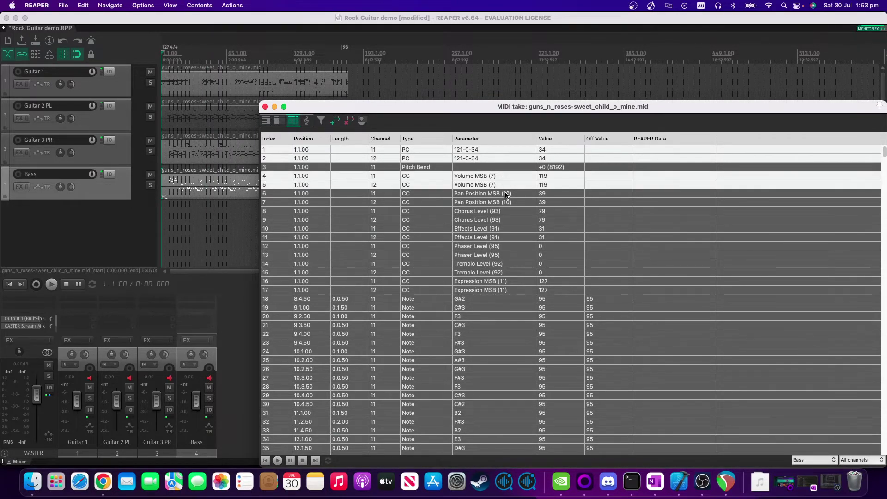
left_click(504, 194, "super")
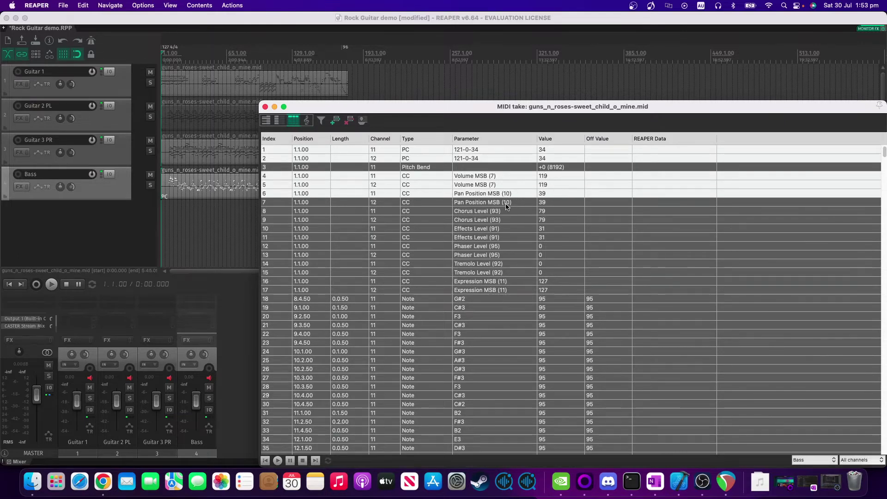
left_click(507, 204, "super")
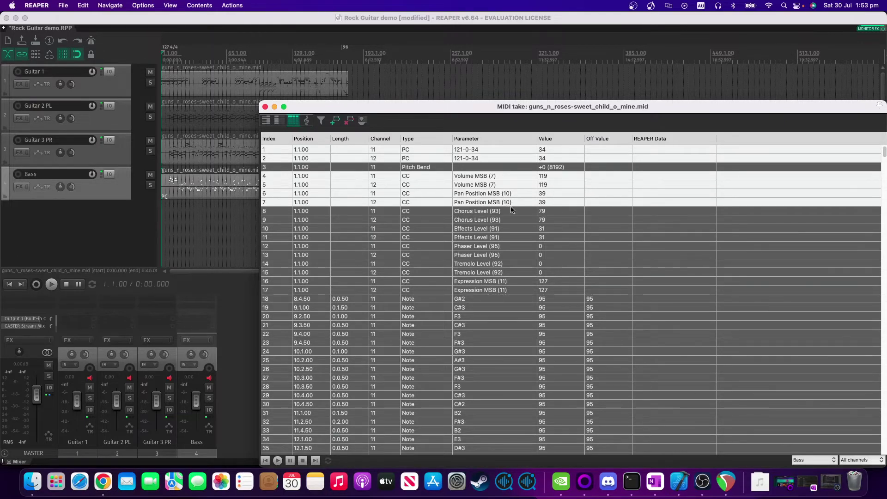
right_click(509, 201)
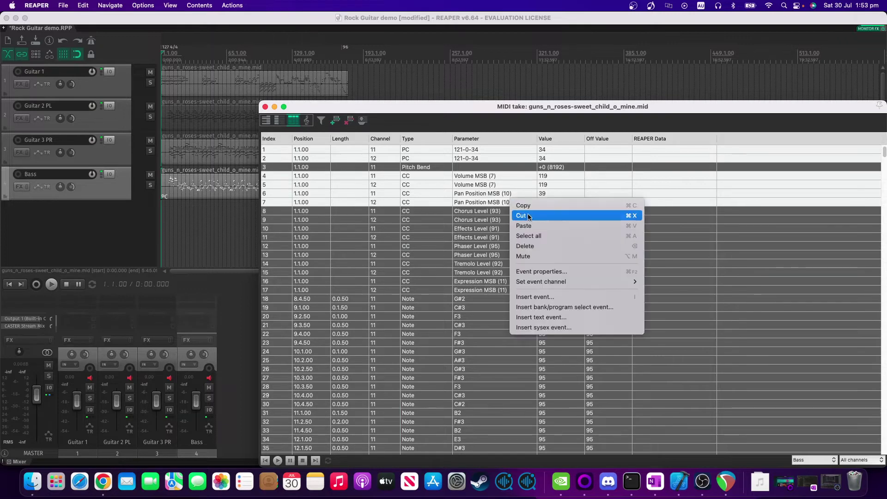
left_click(536, 246)
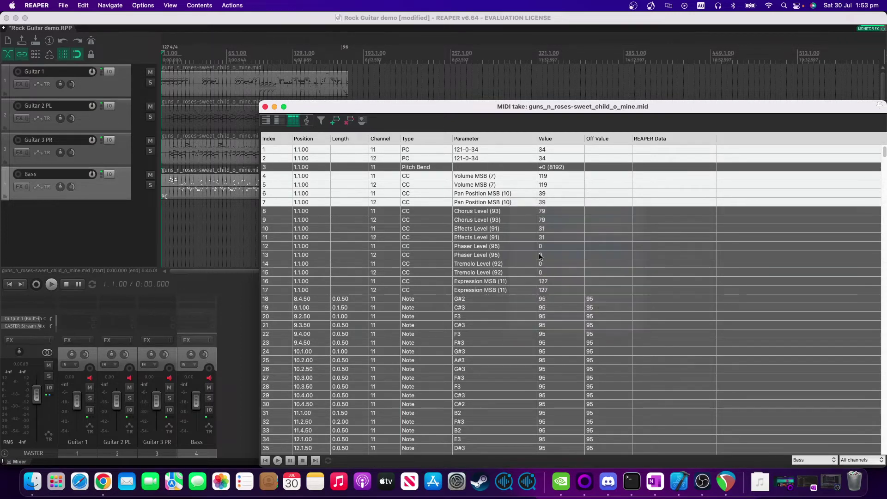
left_click(264, 107)
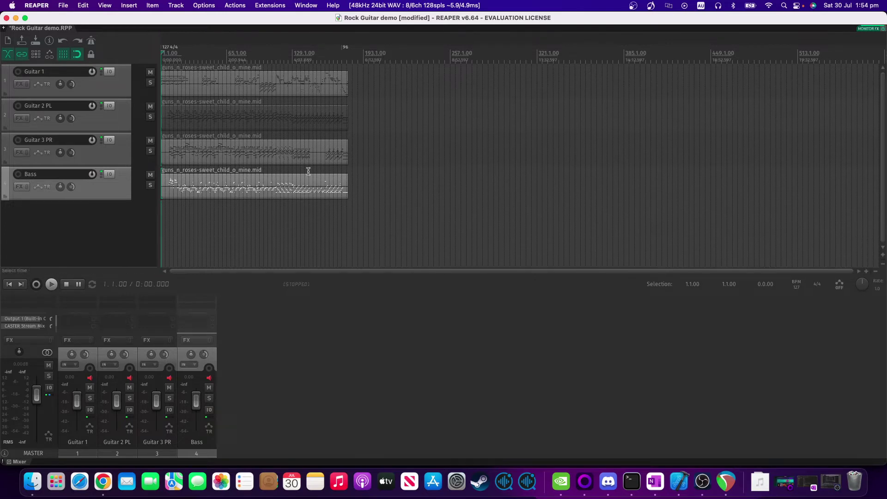
Pan the Guitar 2 PL track to the left.
left_click(74, 95)
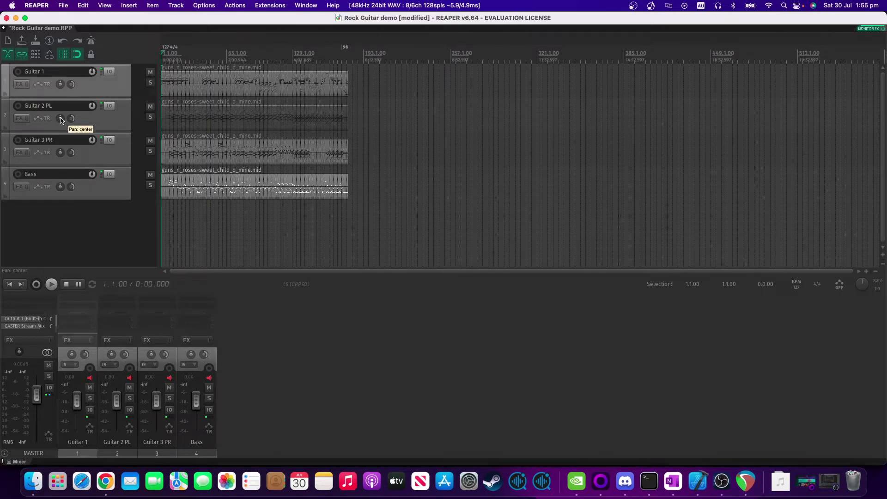
left_click_drag(60, 118, 61, 121)
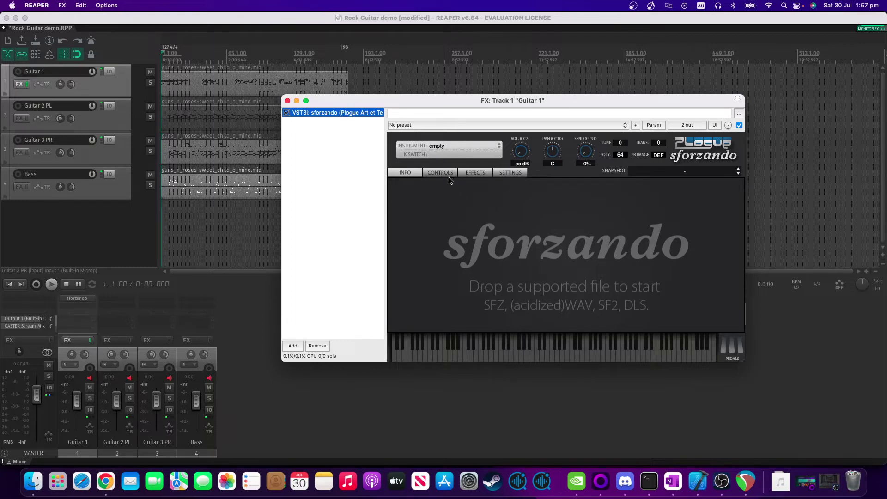
Load the 01-METAL-GTX instrument into sforzando on the Guitar 1 track and set its volume to -10 dB.
left_click(435, 144)
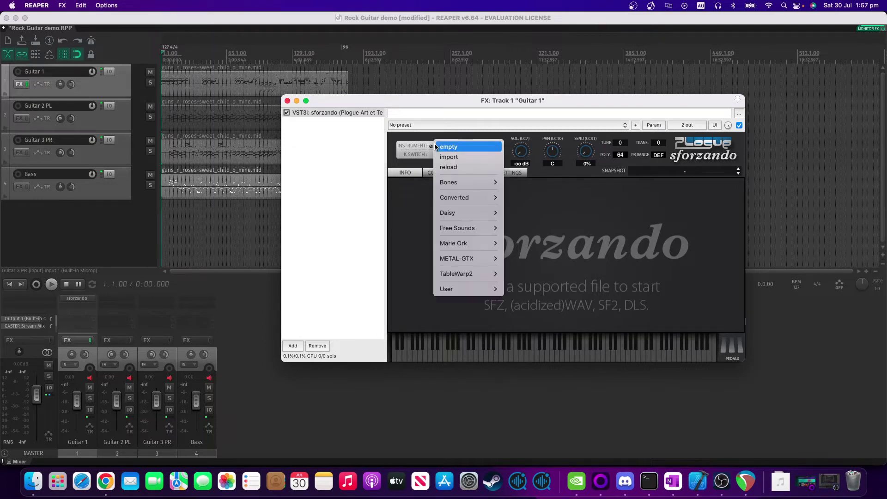
mouse_move(483, 259)
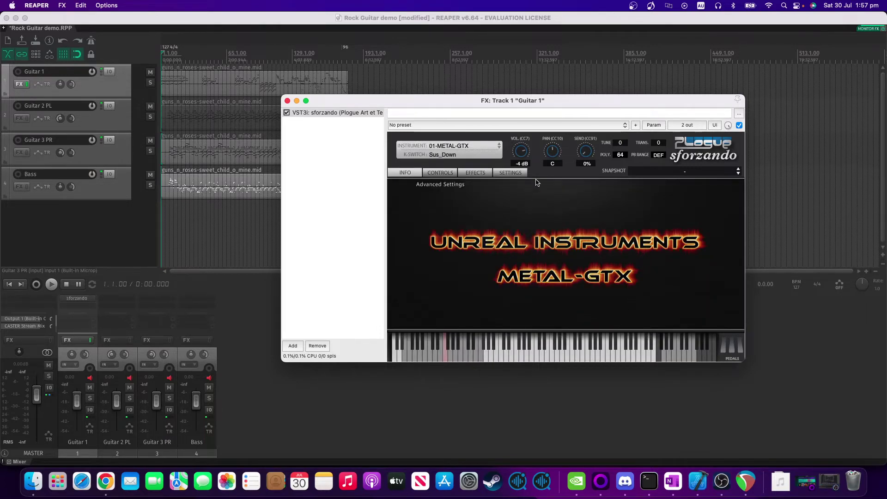
left_click_drag(521, 153, 528, 177)
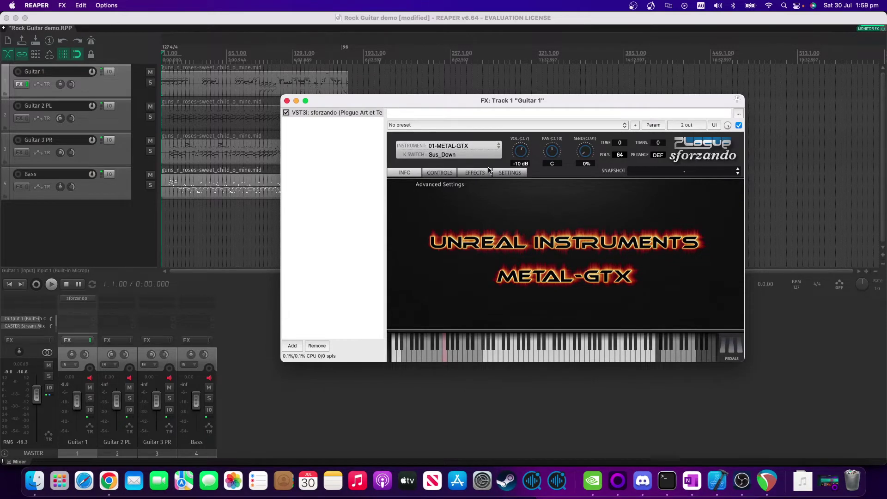
Play back the opening of the song to audition the METAL-GTX sound on Guitar 1, and stop playback.
key("space")
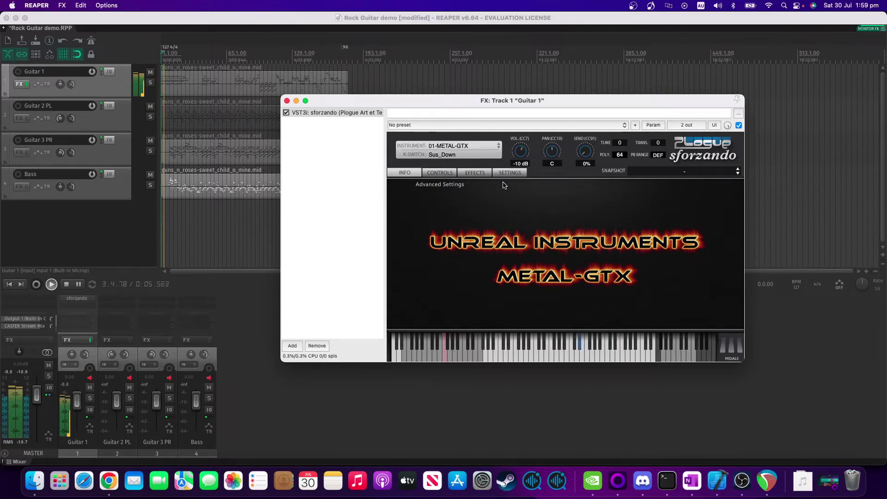
key("space")
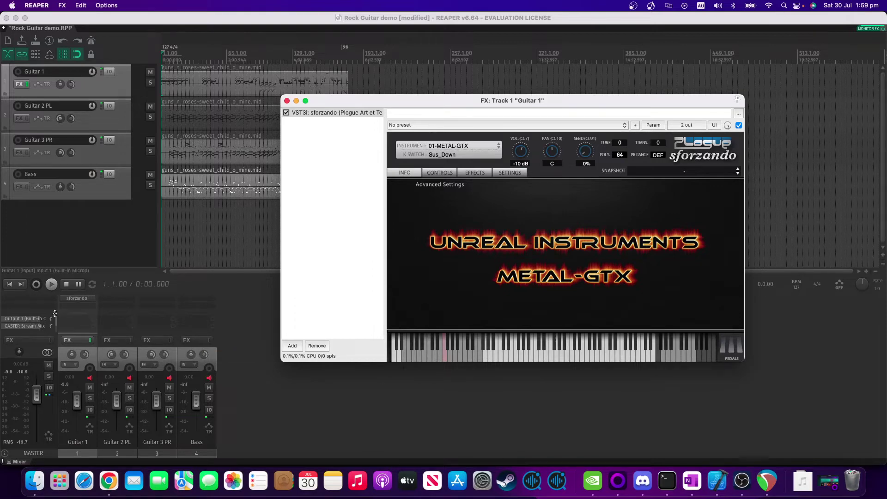
Copy the sforzando effect from Guitar 1 to the Guitar 2 PL and Guitar 3 PR tracks and play the project.
left_click_drag(77, 302, 144, 344)
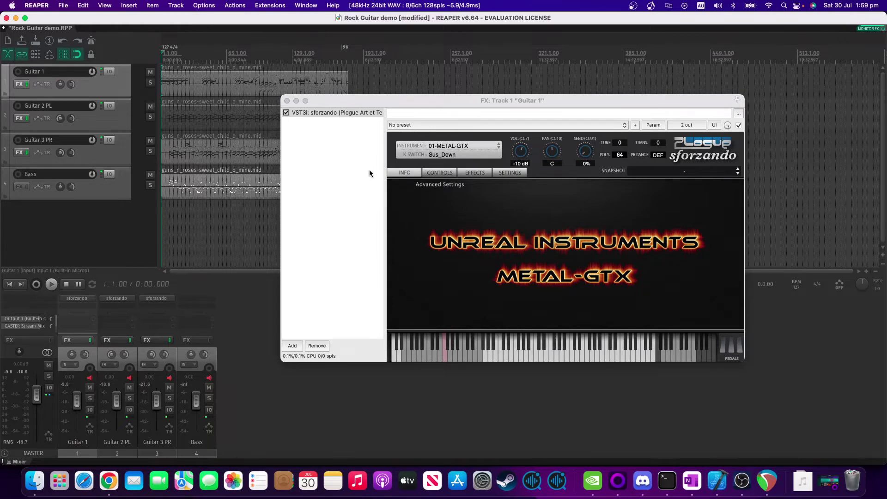
scroll(250, 115, "up", 3)
key("space")
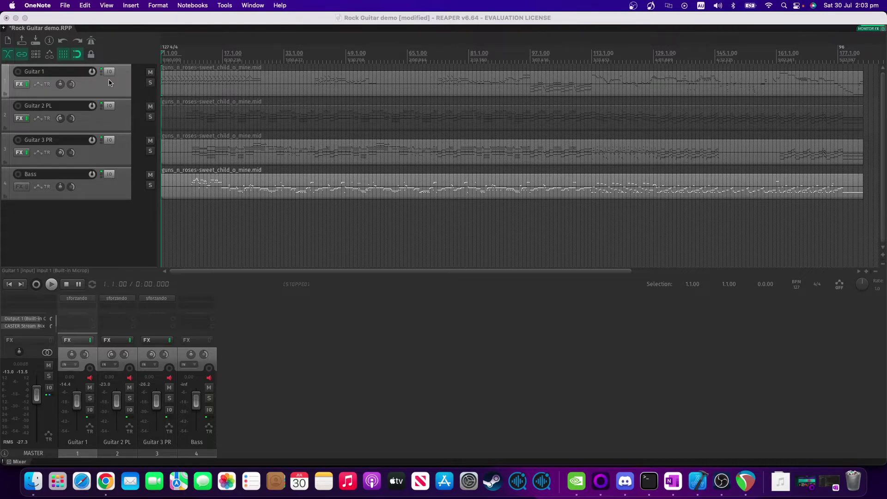
Freeze the Guitar 1 track to stereo.
left_click(105, 91)
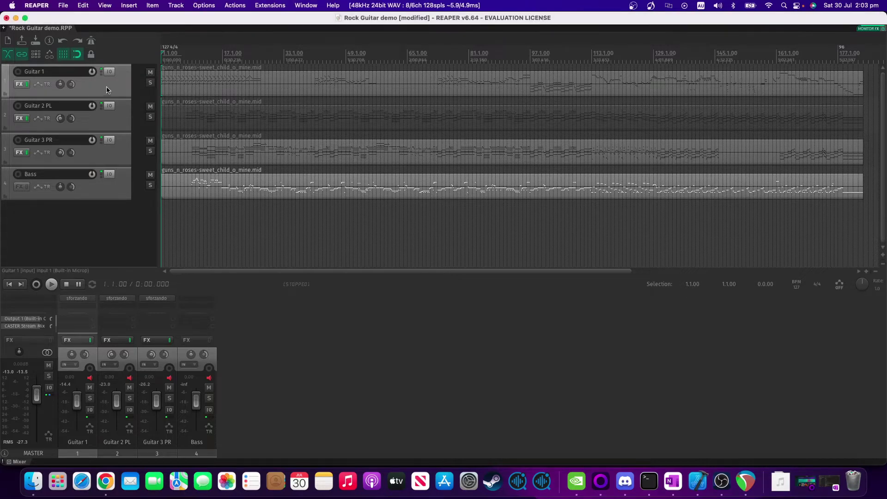
right_click(108, 87)
mouse_move(154, 198)
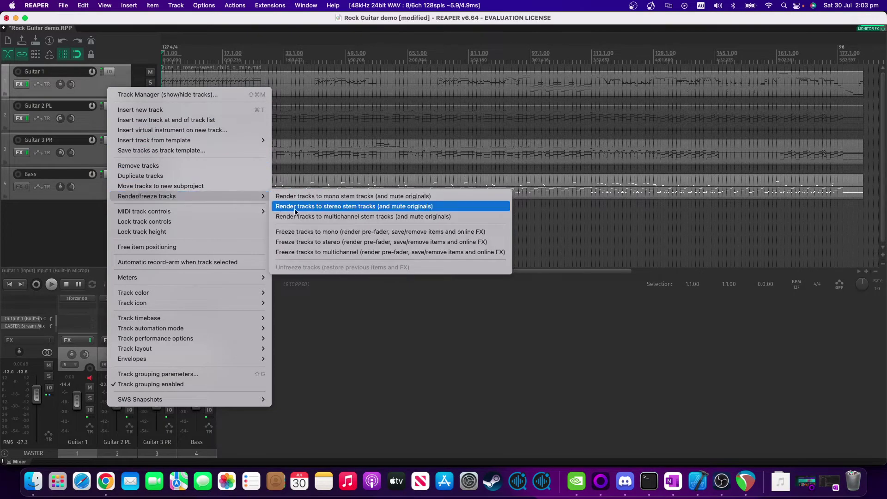
left_click(341, 244)
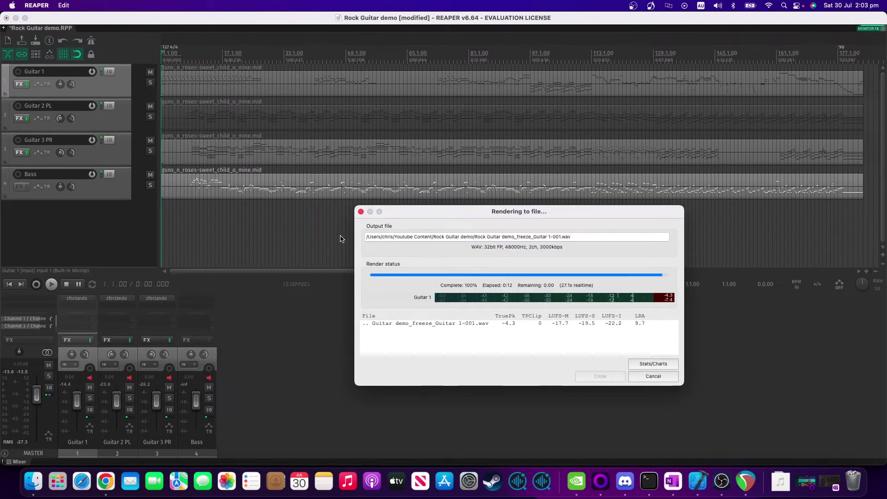
Freeze the Guitar 2 PL track to mono.
left_click(117, 126)
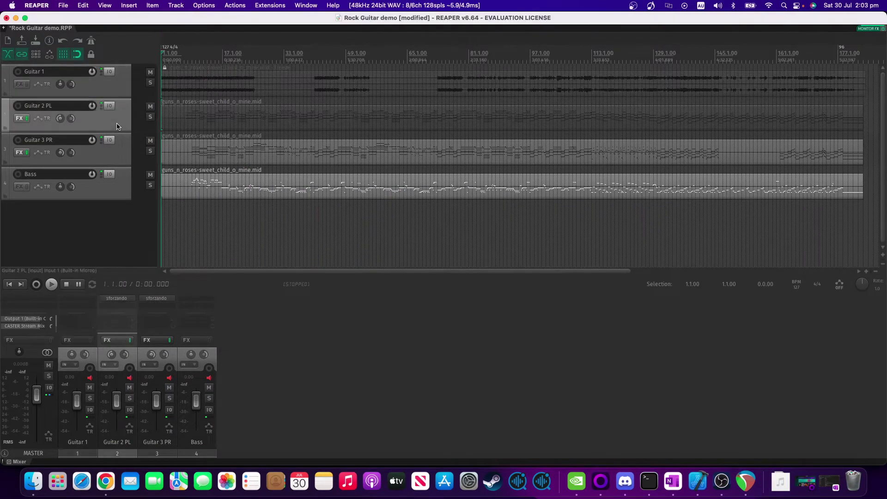
right_click(117, 125)
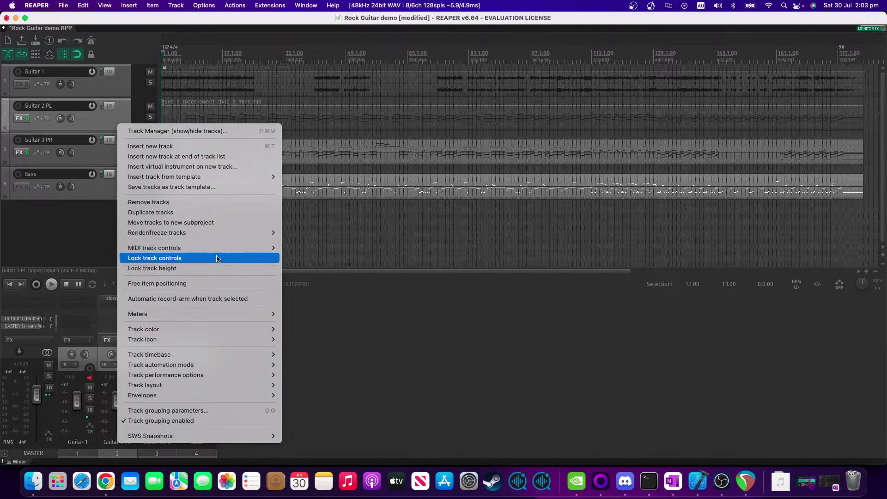
mouse_move(221, 234)
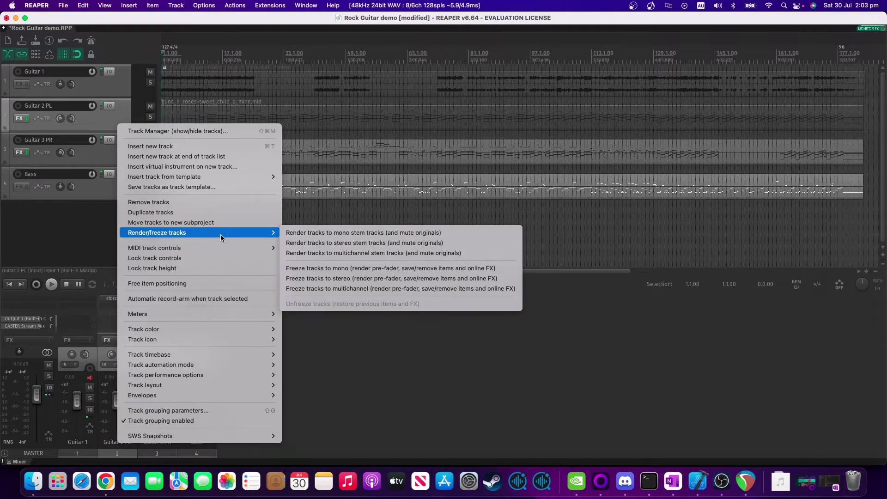
left_click(347, 269)
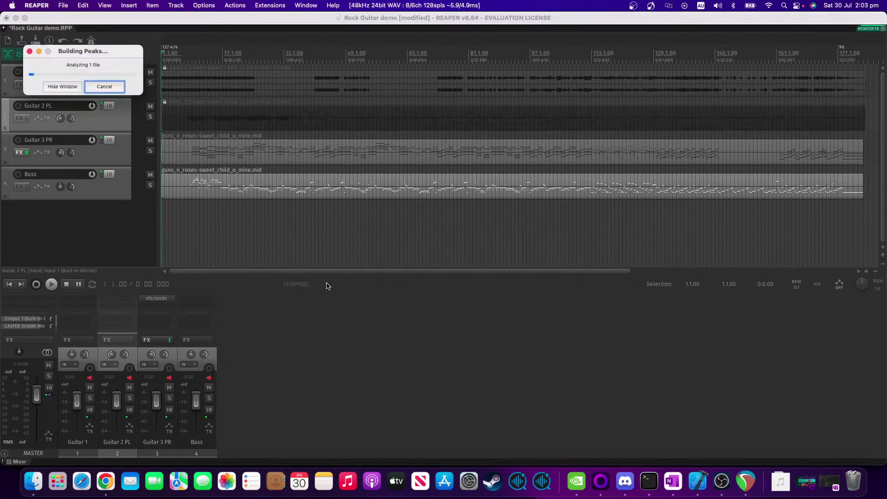
Freeze the Guitar 3 PR track to mono.
right_click(112, 155)
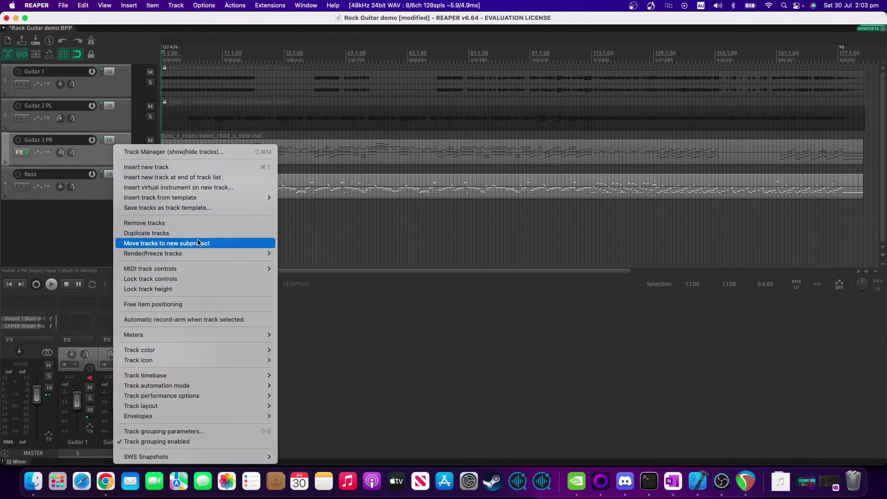
mouse_move(200, 254)
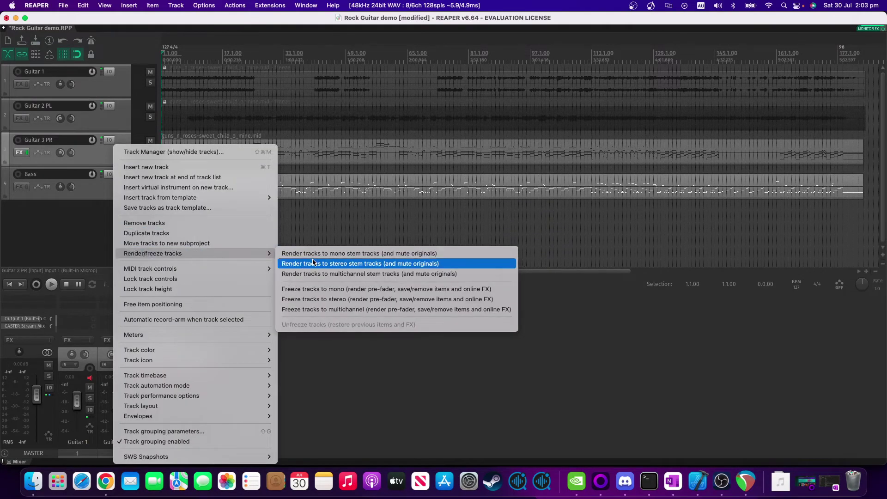
left_click(312, 290)
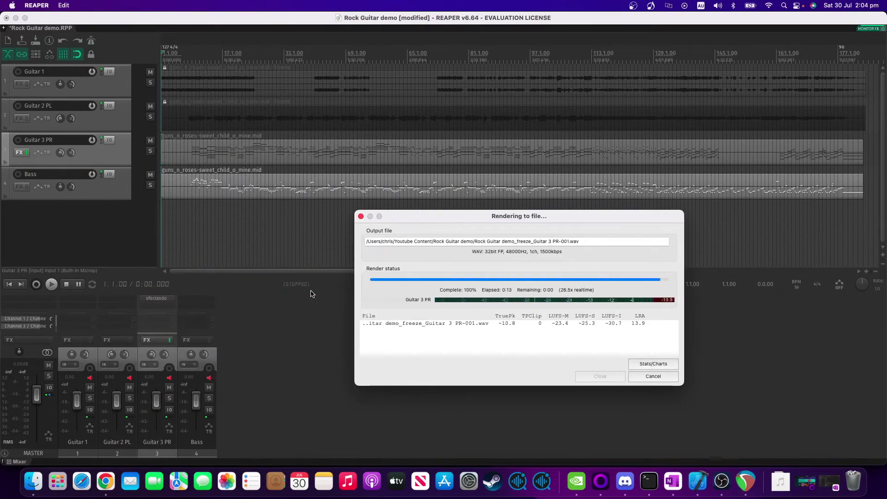
Normalize the three frozen guitar items separately to -23 LUFS-I through their media item properties.
left_click(313, 167)
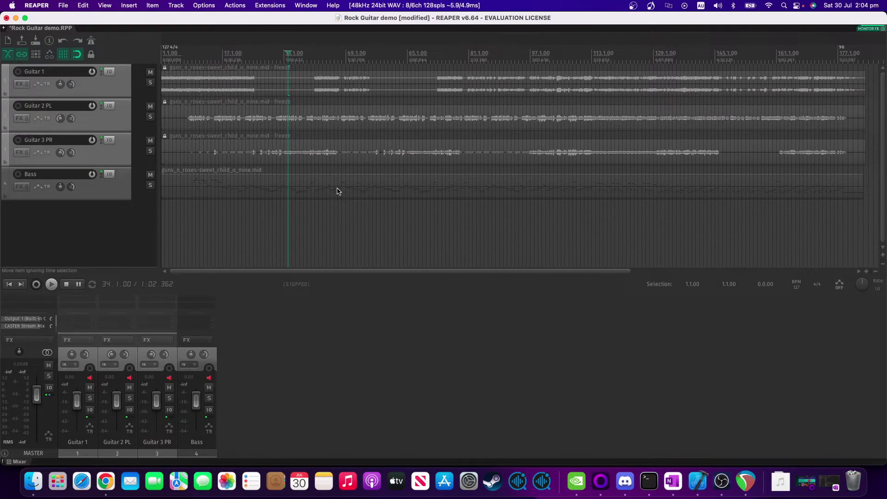
key("F2")
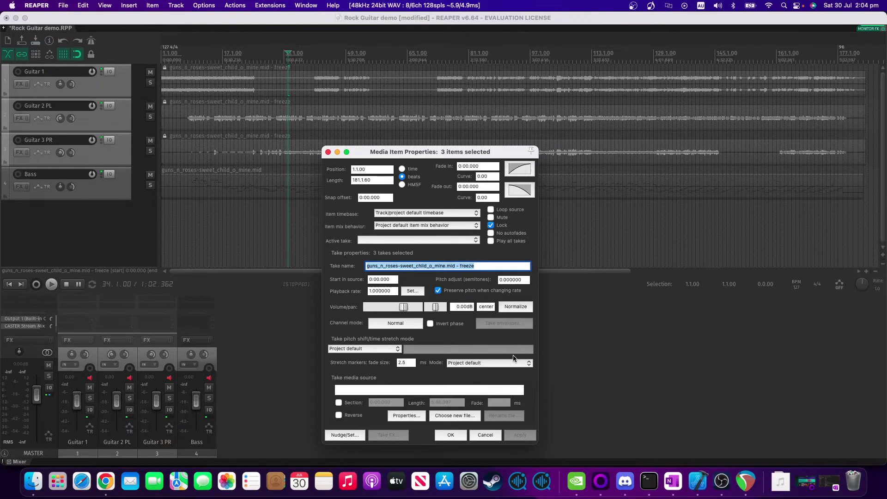
left_click(511, 310)
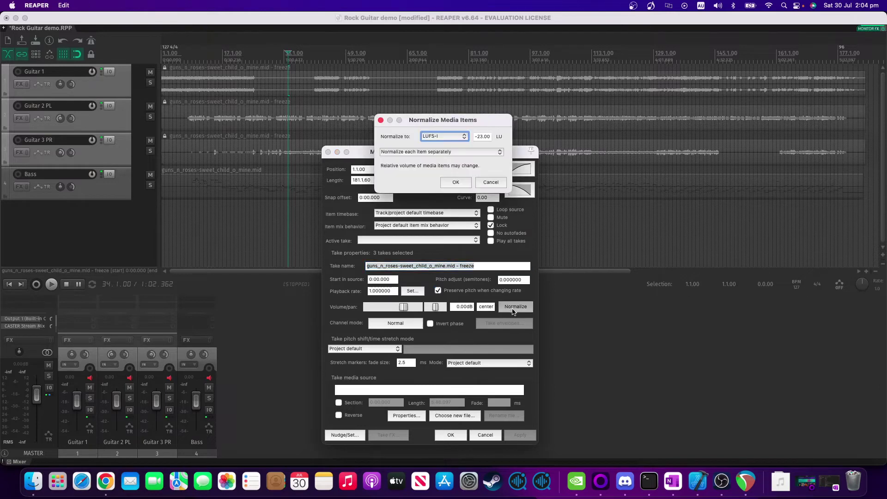
left_click(456, 181)
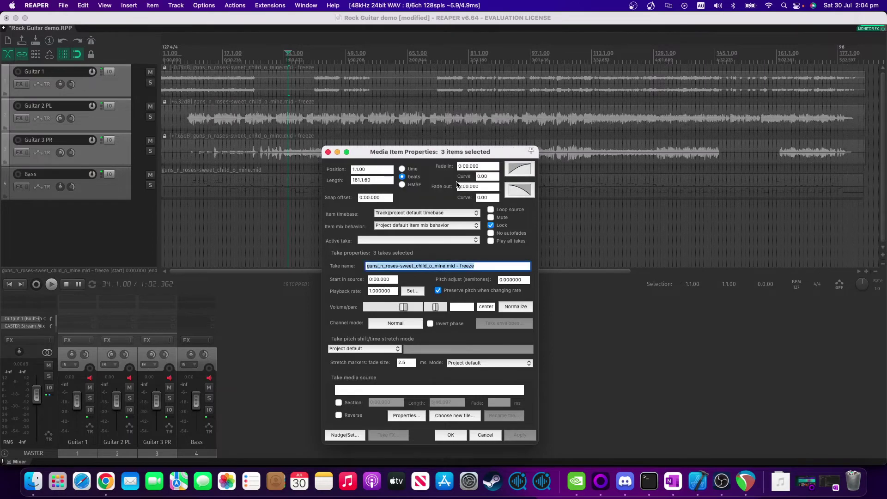
left_click(441, 435)
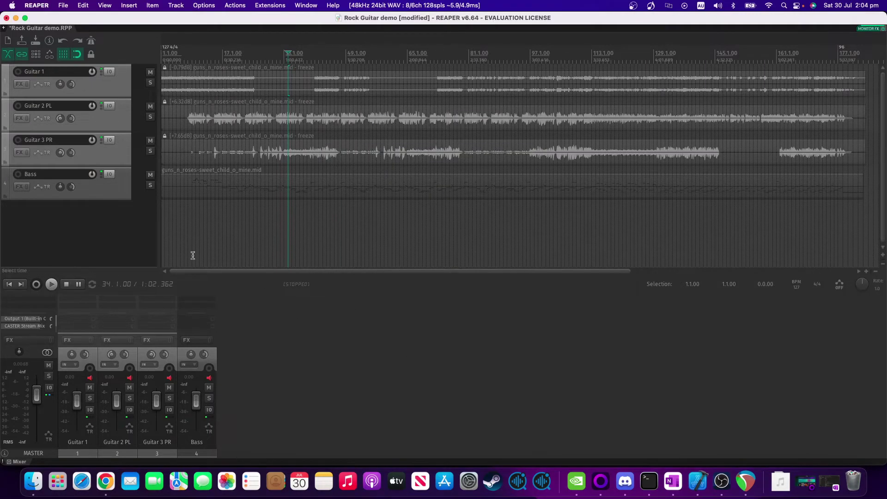
Play the project from bar 12 to audition the normalized guitars, and stop playback.
left_click(9, 284)
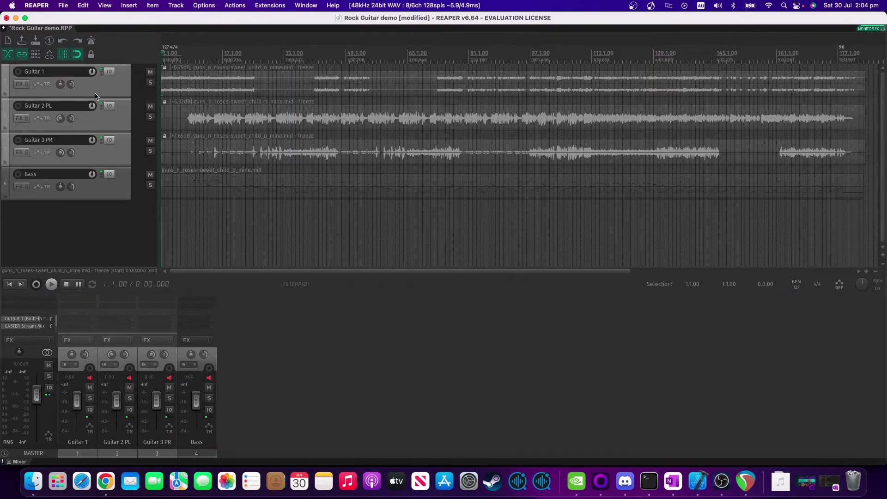
left_click(203, 56)
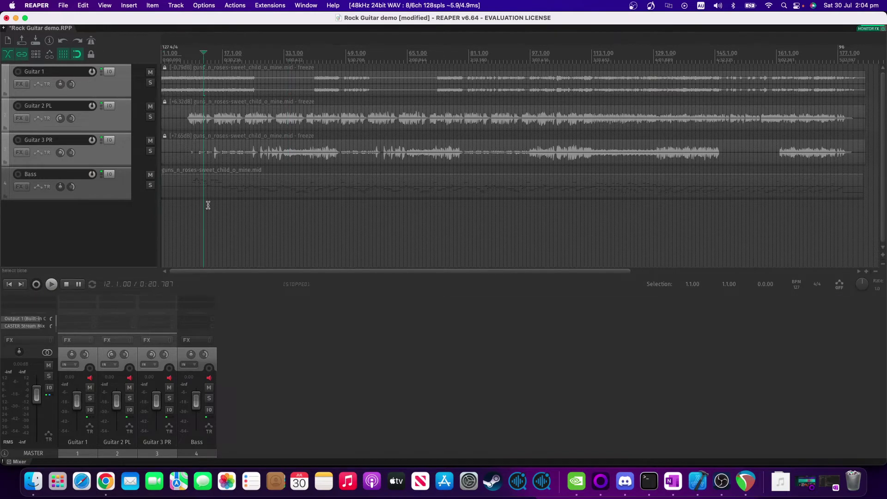
key("space")
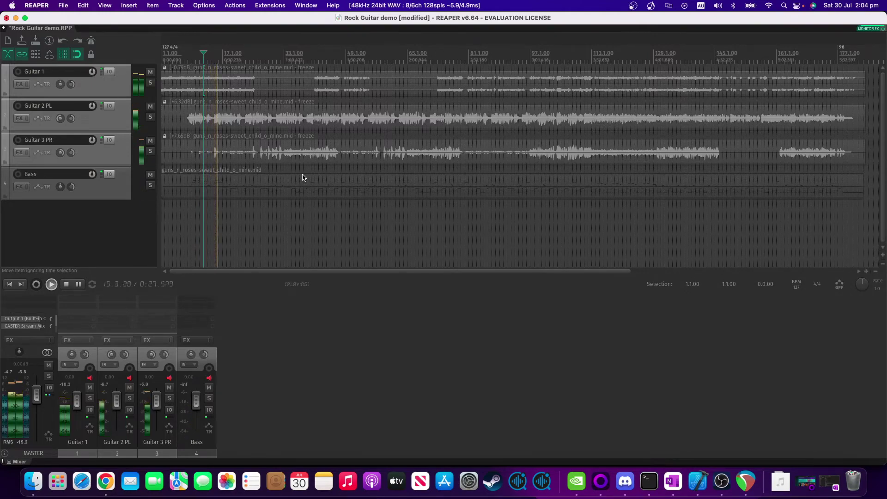
key("space")
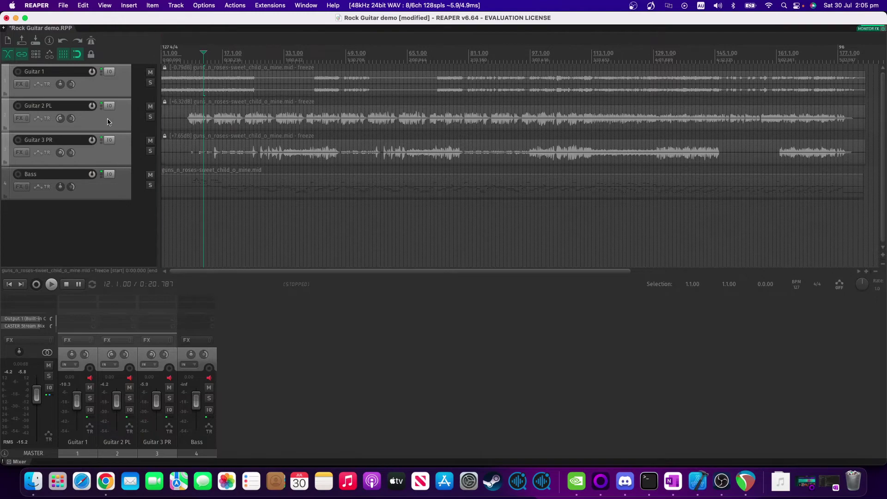
Solo the Guitar 2 PL track and add the VST effect TSE 808 v2.0.1 to it, adjusting the pedal's quality switch.
left_click(89, 129)
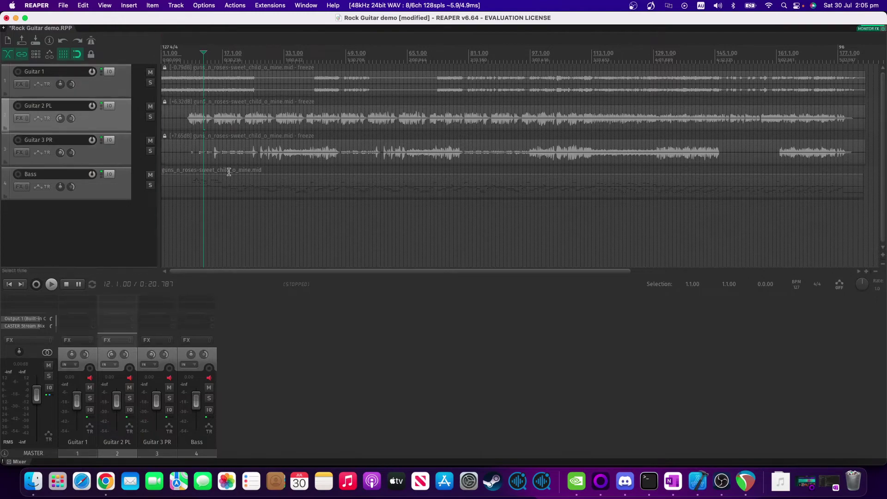
left_click(148, 119)
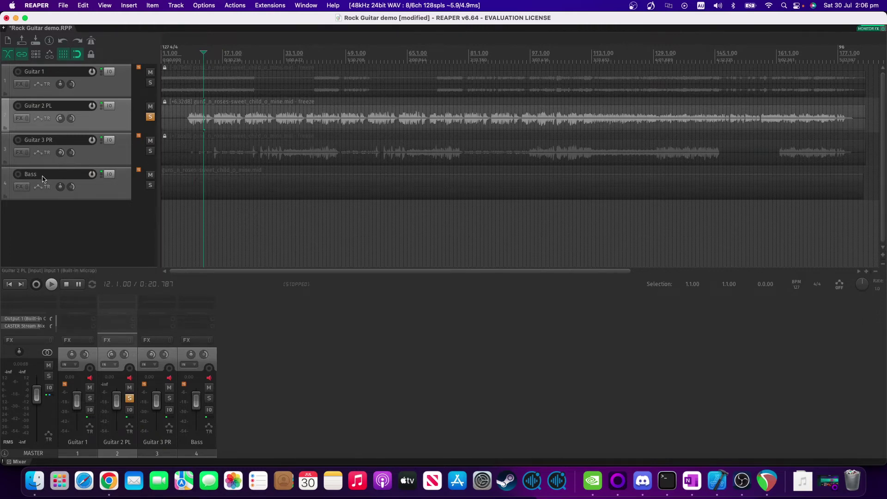
left_click(20, 119)
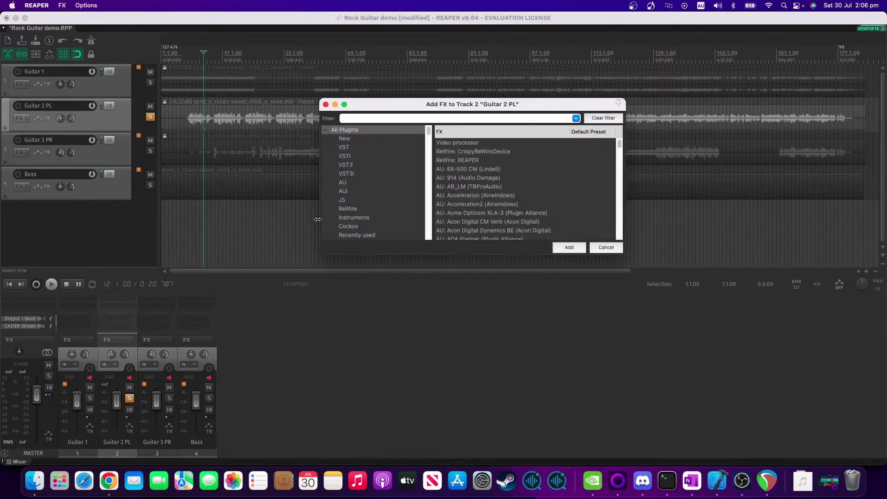
type("tse")
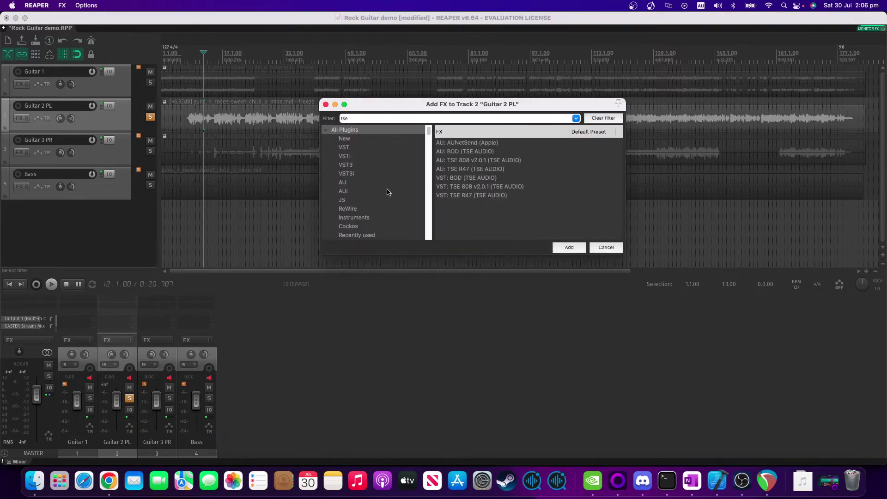
double_click(478, 187)
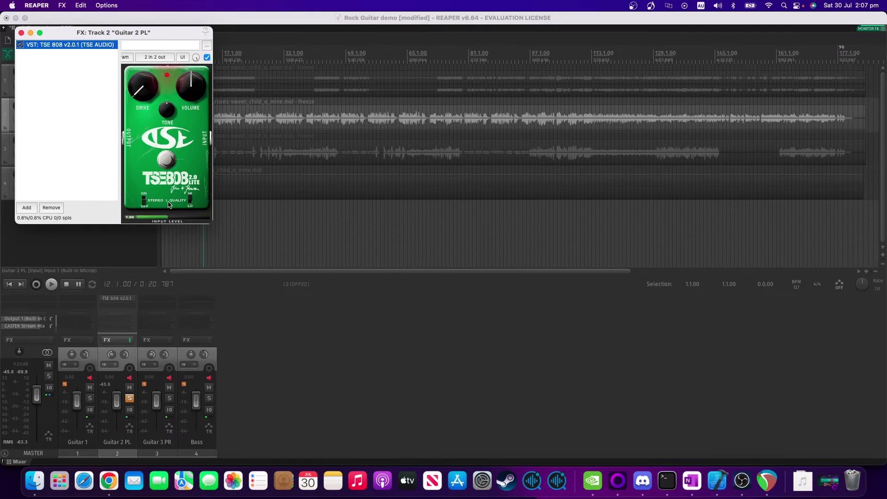
left_click(192, 205)
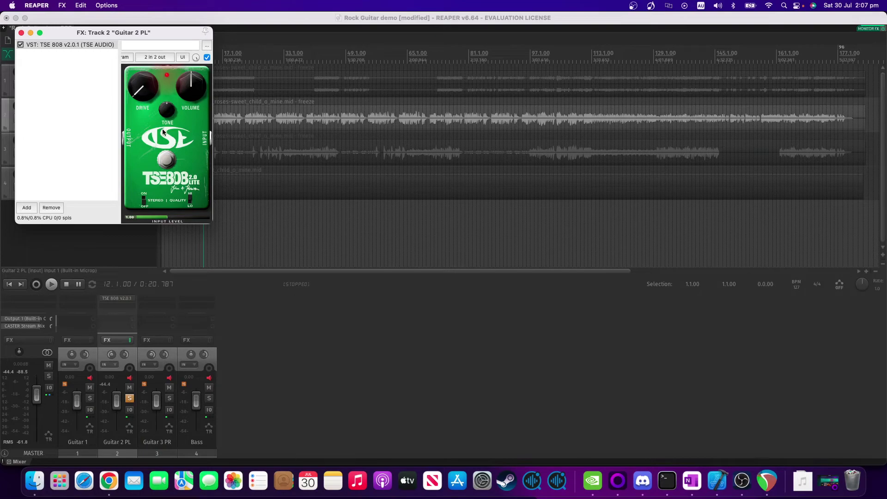
Play the soloed Guitar 2 PL track from bar 8 to audition the TSE 808, and stop playback.
left_click_drag(141, 32, 314, 168)
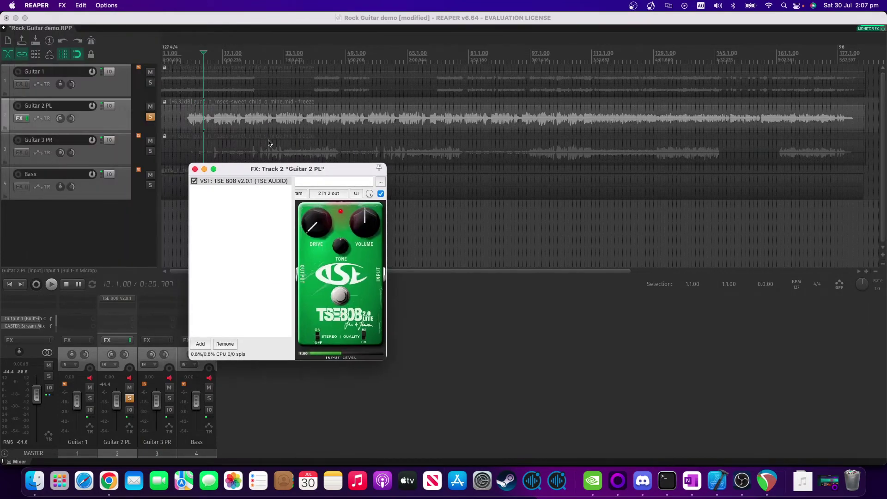
left_click(198, 53)
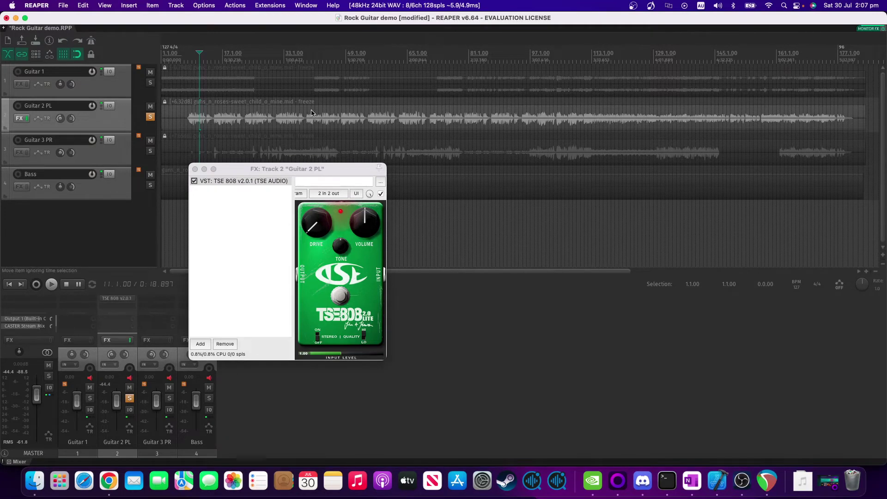
key("Left")
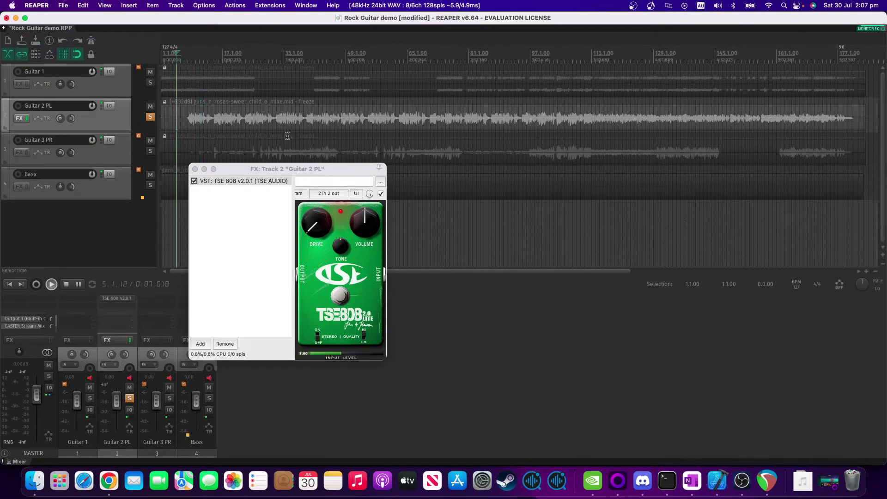
key("Right")
key("space")
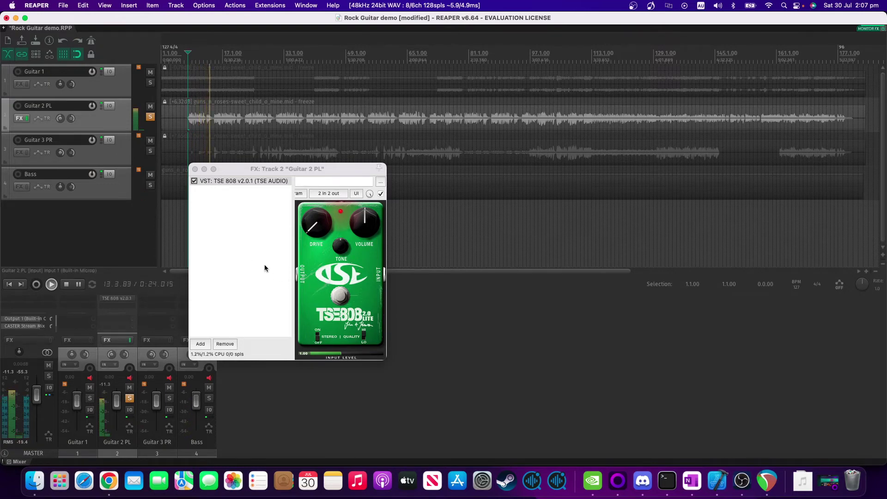
key("space")
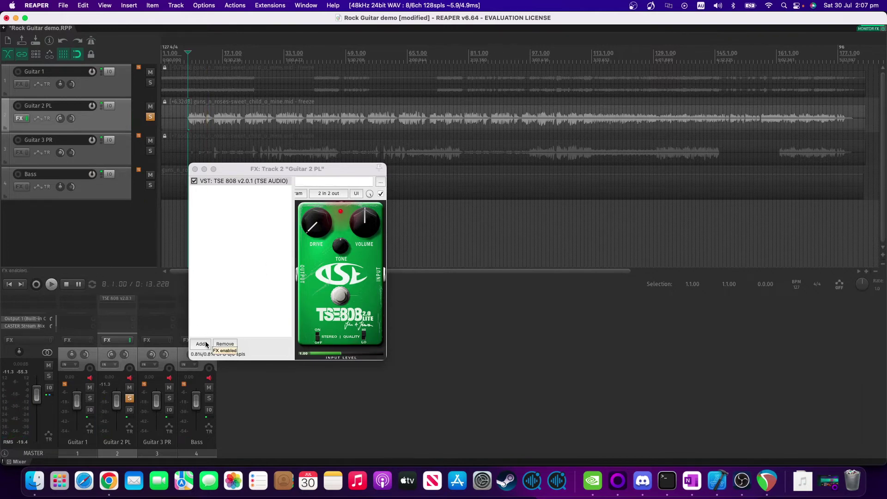
Add the VST3 effect NA Crunck V2 (Nembrini Audio) after the TSE 808 on Guitar 2 PL.
left_click(201, 343)
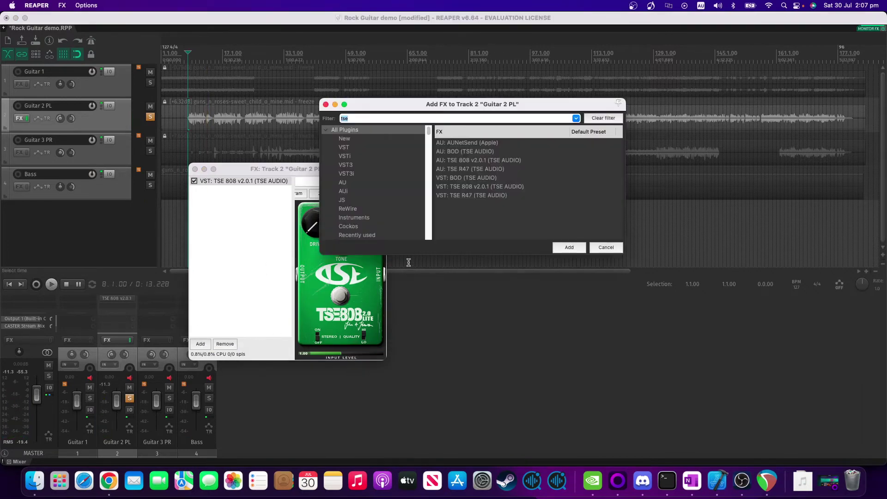
type("cr")
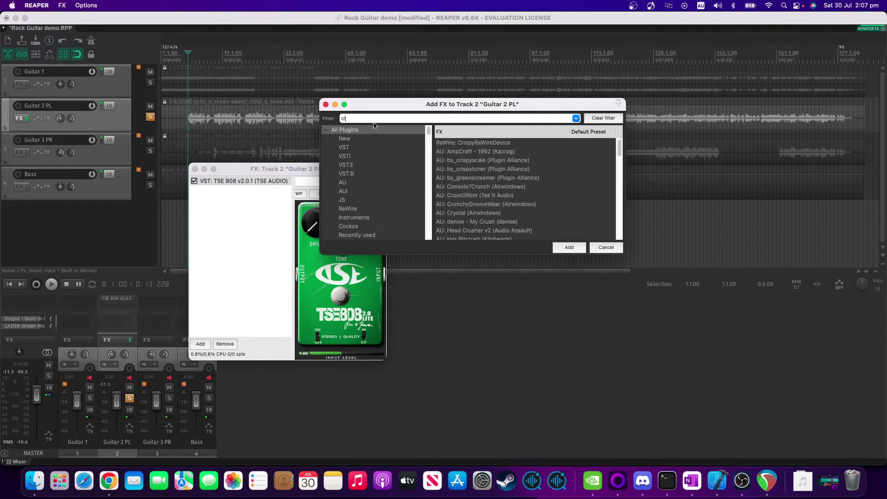
type("un")
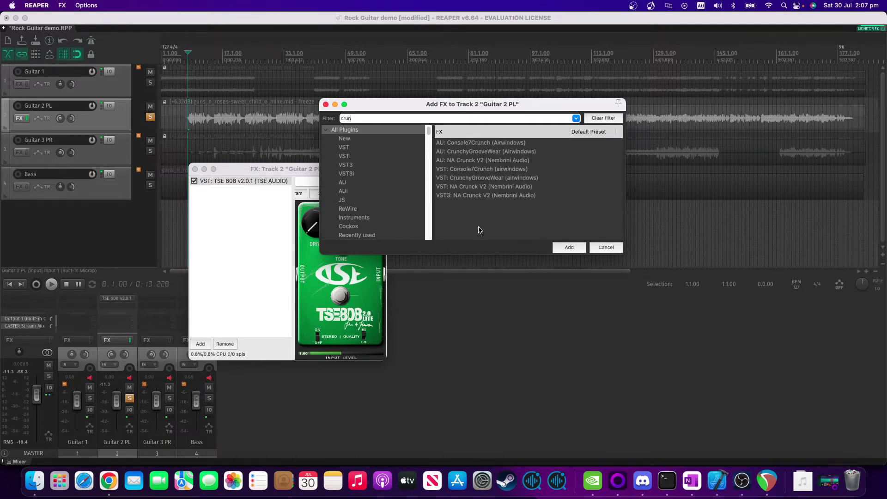
left_click(499, 197)
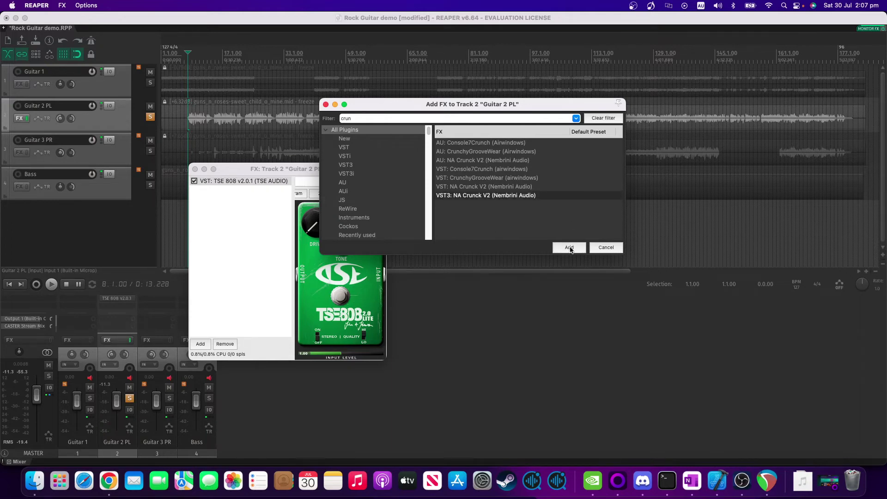
left_click(569, 247)
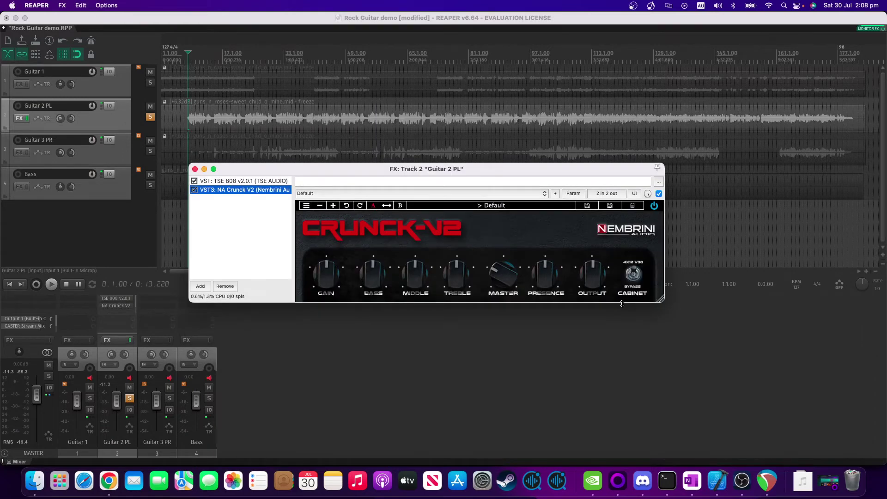
Load the factory preset Lead A in Crunck V2 with its cabinet bypassed, and audition the soloed guitar.
left_click(498, 206)
left_click(488, 241)
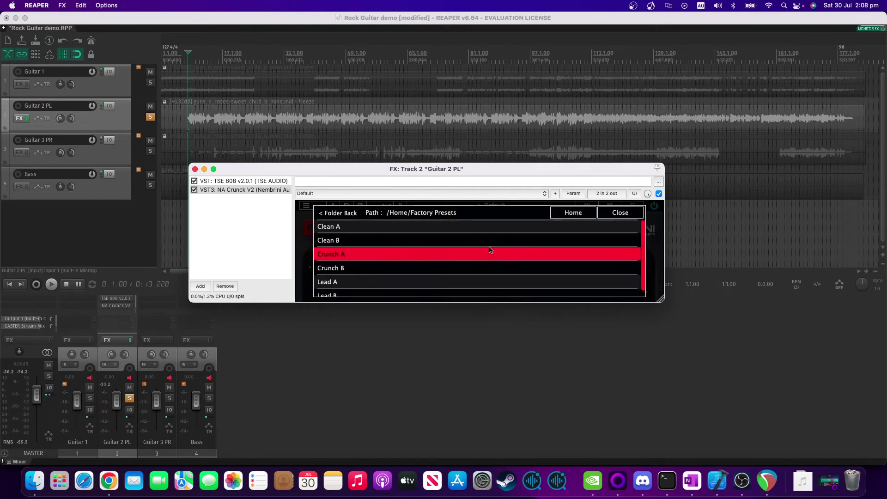
left_click(485, 283)
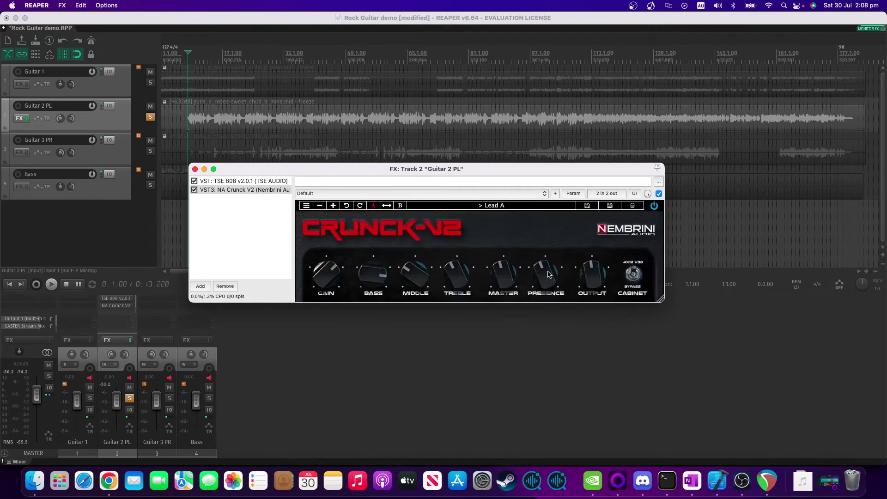
left_click(633, 275)
key("space")
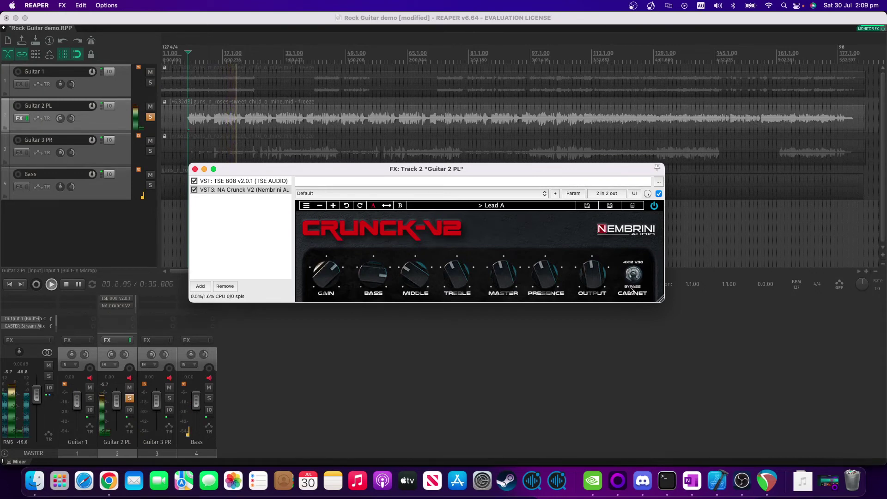
key("space")
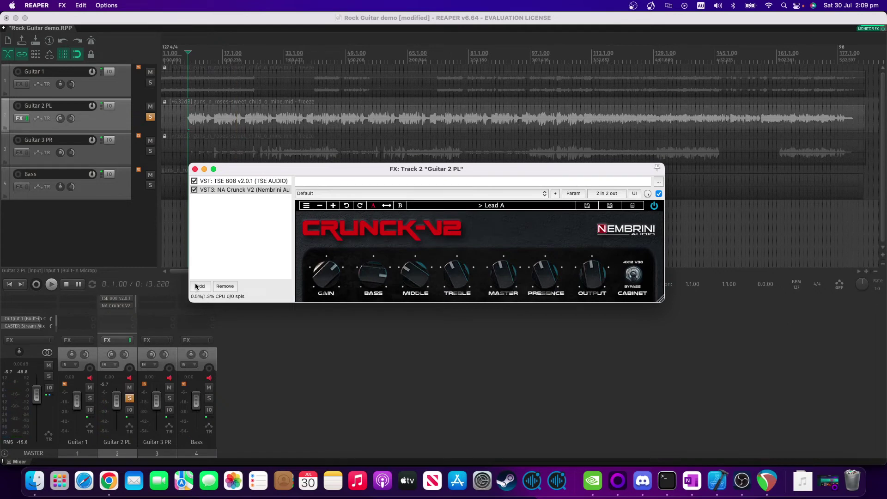
Add the VST3 effect FenrIR (Aurora DSP) after NA Crunck V2 on Guitar 2 PL.
left_click(199, 287)
type("fe")
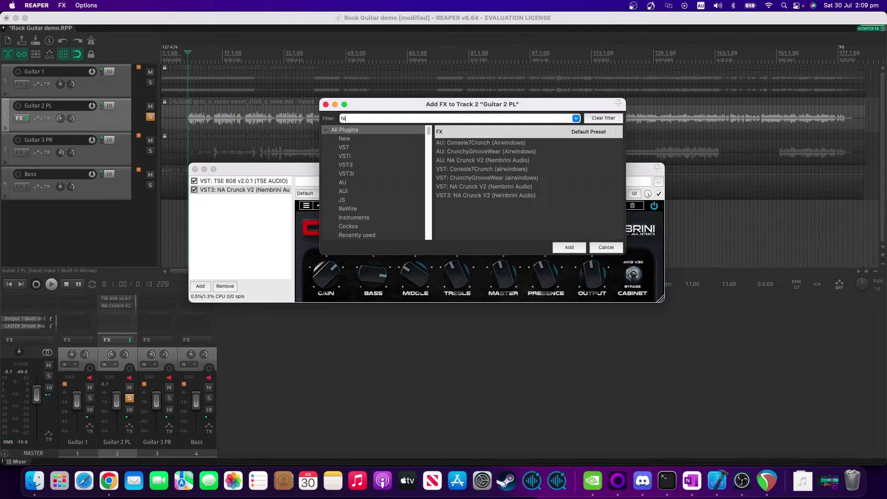
type("nri")
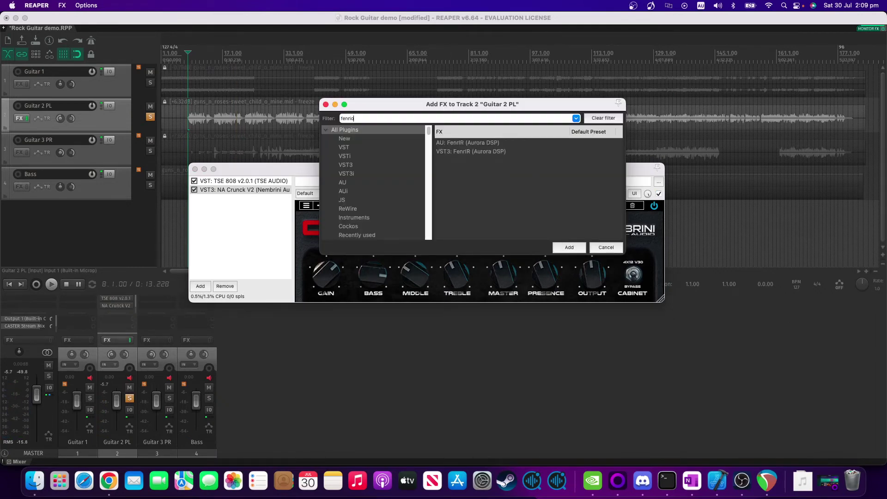
type("r")
double_click(479, 153)
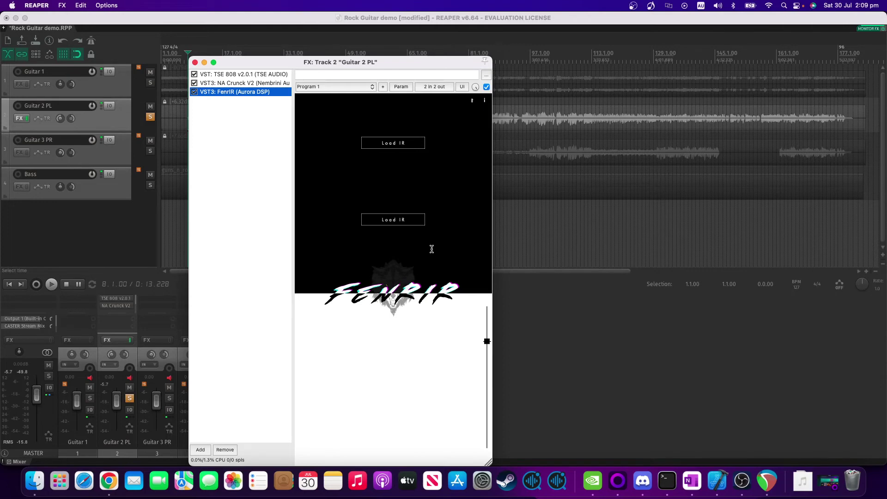
Load the impulse response AURORA_212_CAD_CAP.wav into FenrIR's first IR slot.
left_click(399, 144)
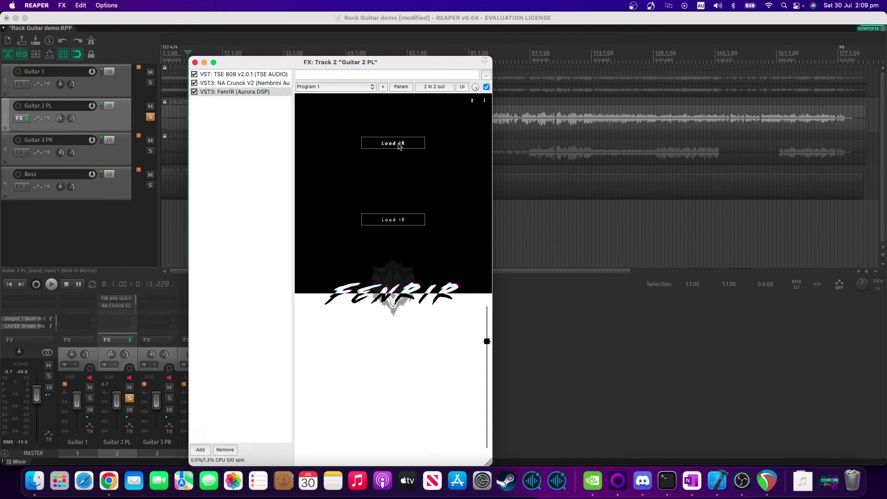
left_click(399, 144)
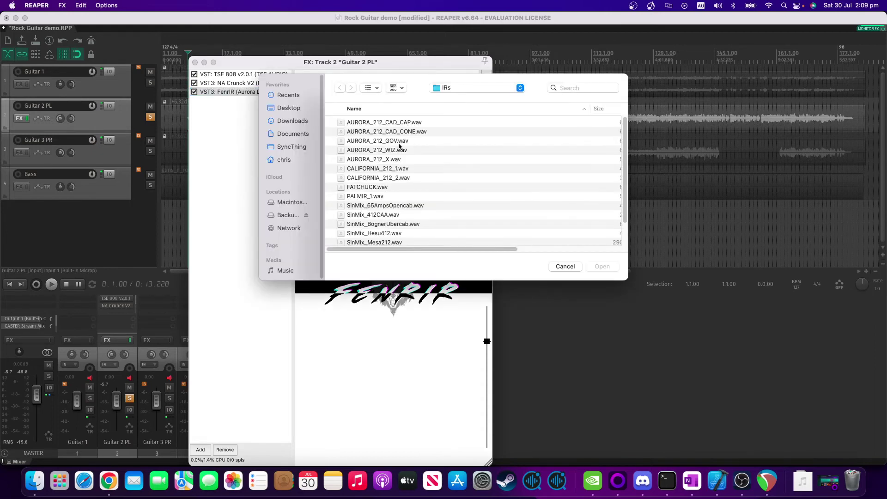
scroll(450, 163, "down", 3)
scroll(450, 168, "up", 3)
double_click(432, 123)
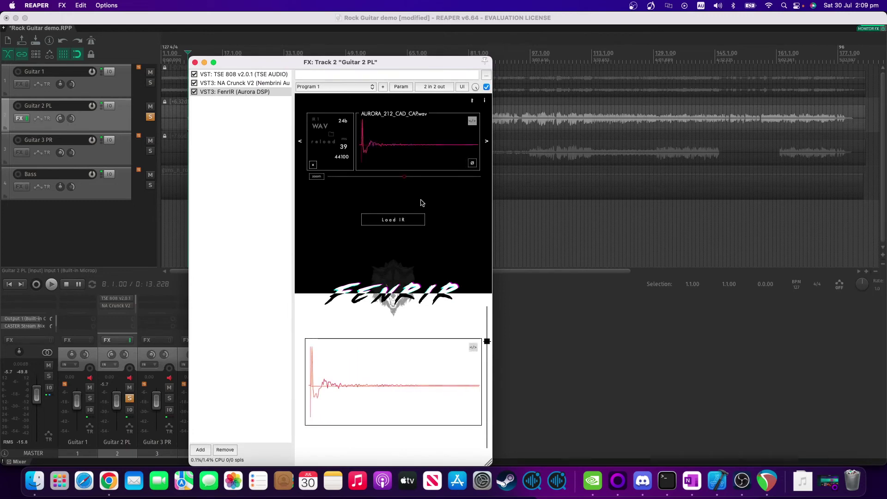
Audition the neighbouring impulse responses in the first slot during playback, settle on AURORA_212_CAD_CONE.wav and stop playback.
key("space")
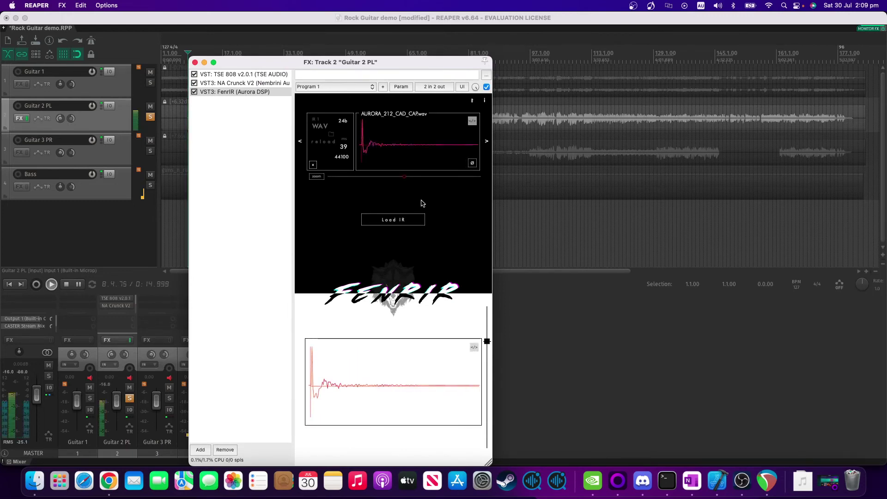
left_click(487, 143)
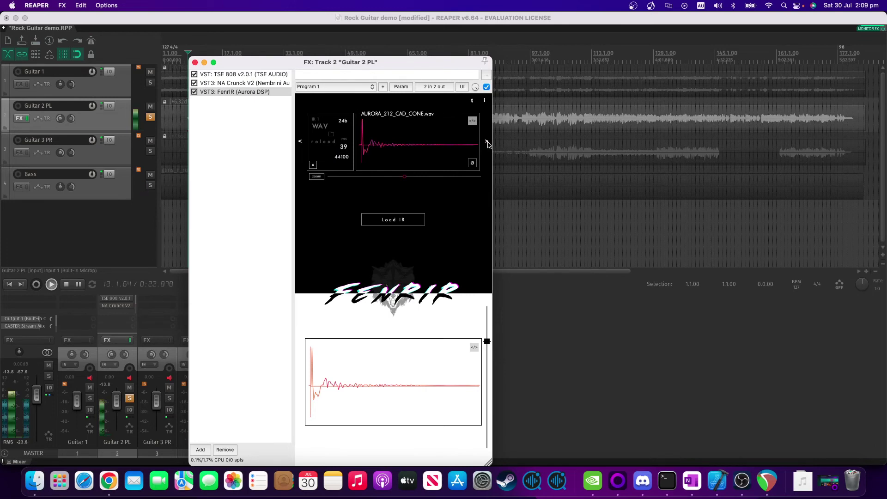
left_click(487, 144)
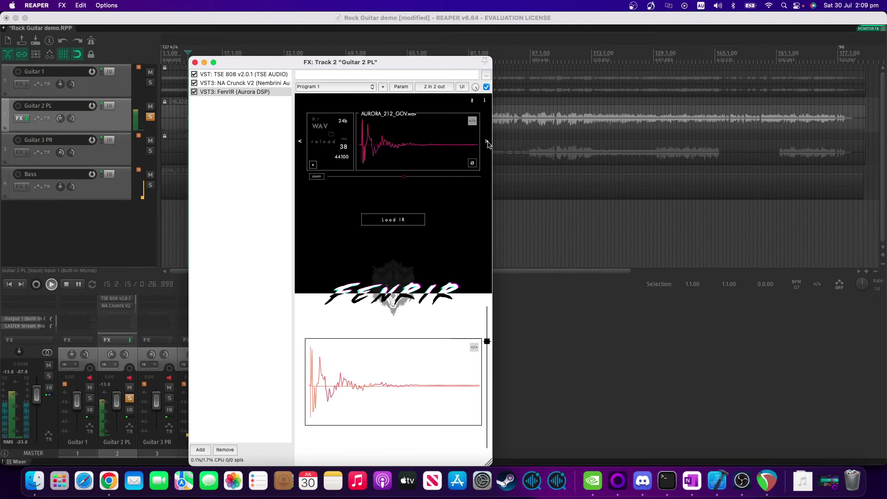
left_click(300, 146)
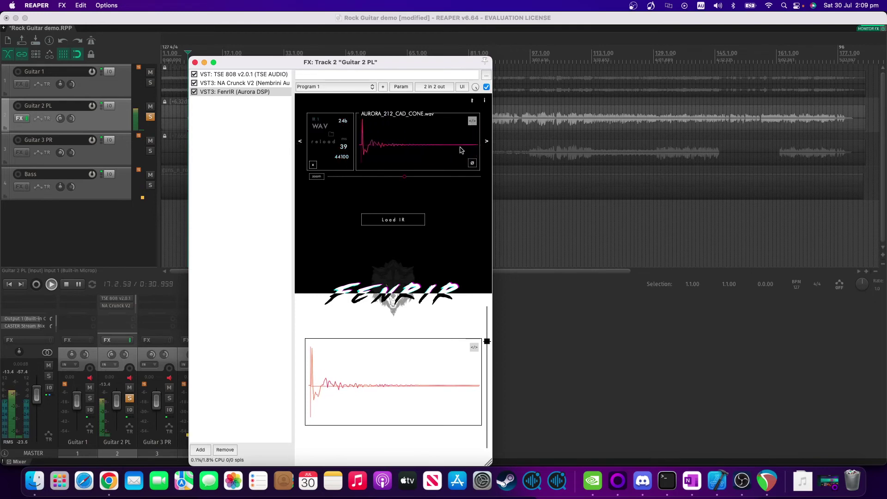
key("space")
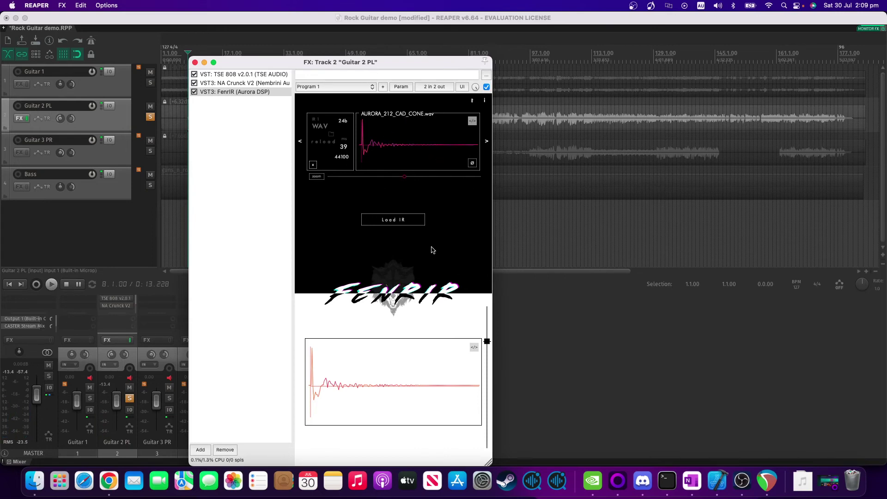
Invert the first IR's phase and load SinMix_412CAA.wav into FenrIR's second IR slot.
left_click(392, 220)
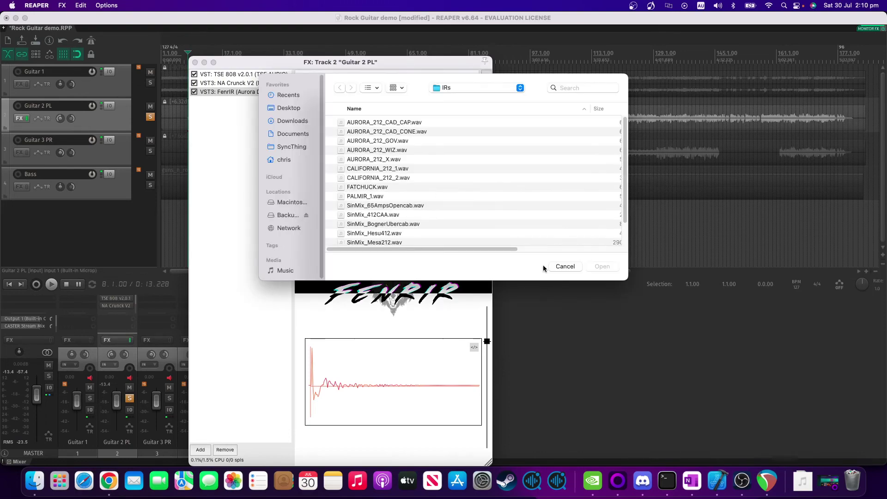
left_click(563, 267)
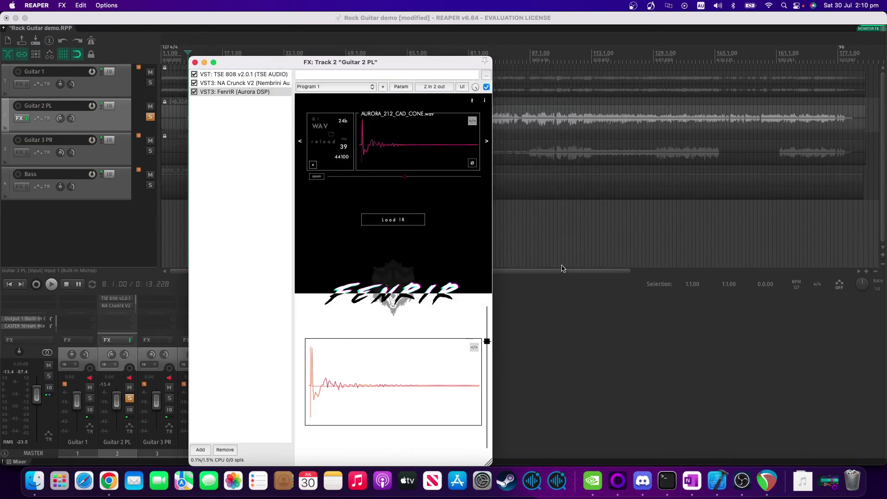
left_click(473, 163)
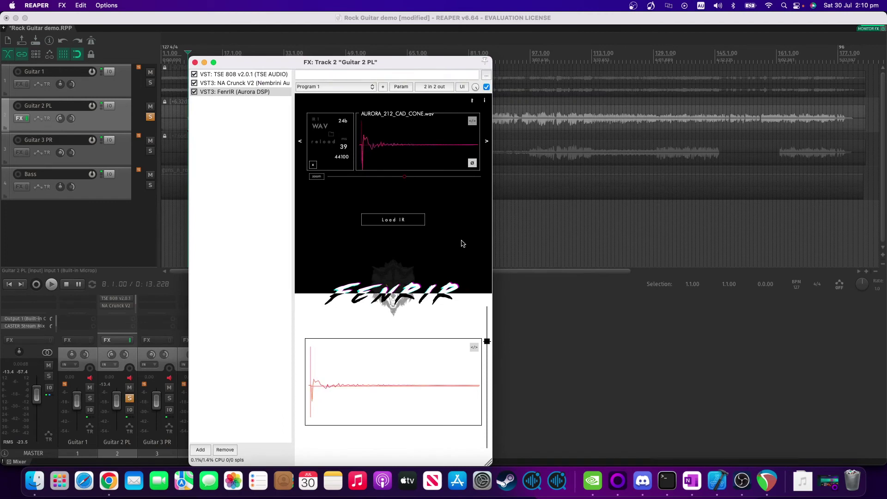
left_click(399, 225)
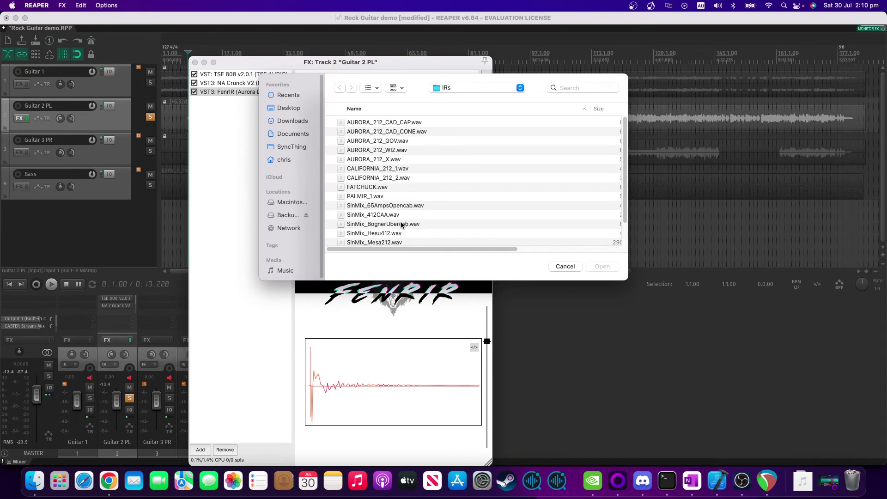
left_click(416, 215)
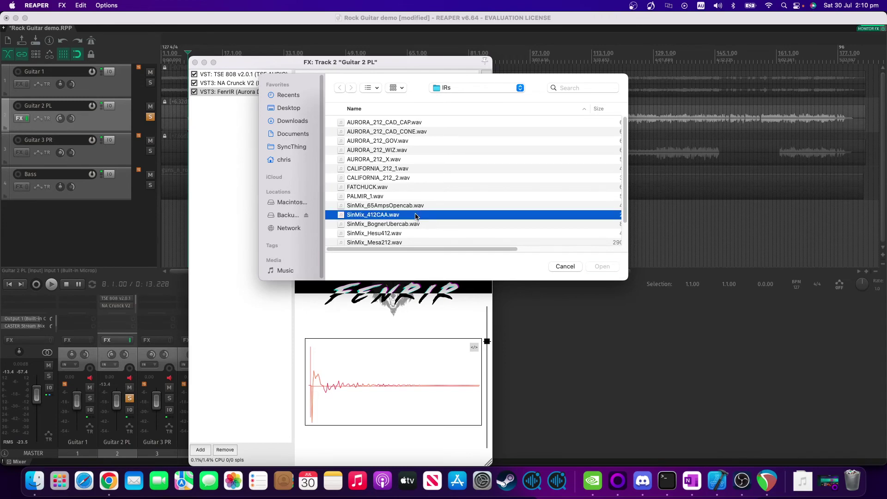
double_click(438, 217)
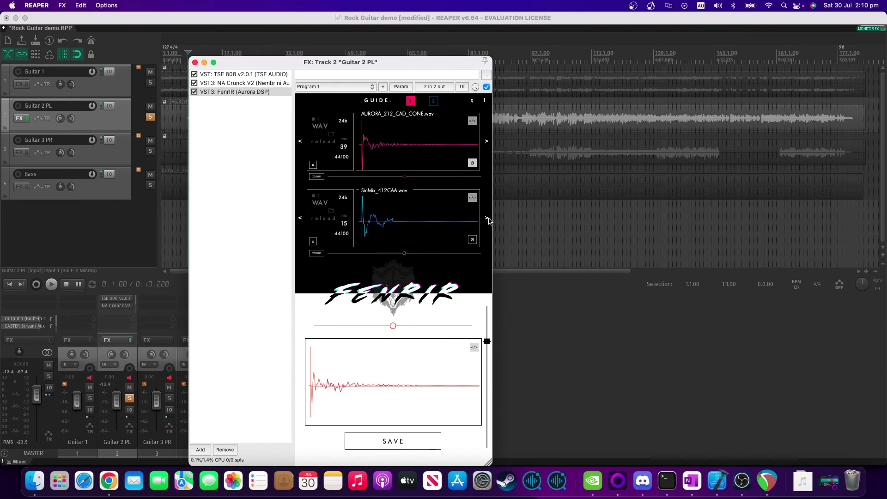
Play the soloed guitar and step through the second slot's impulse responses, settling on SinMix_Hesu412.wav.
key("space")
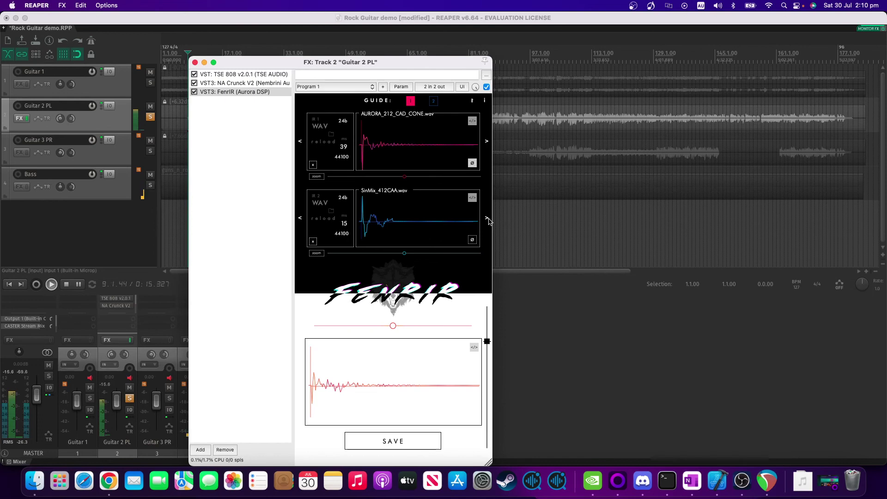
left_click(487, 219)
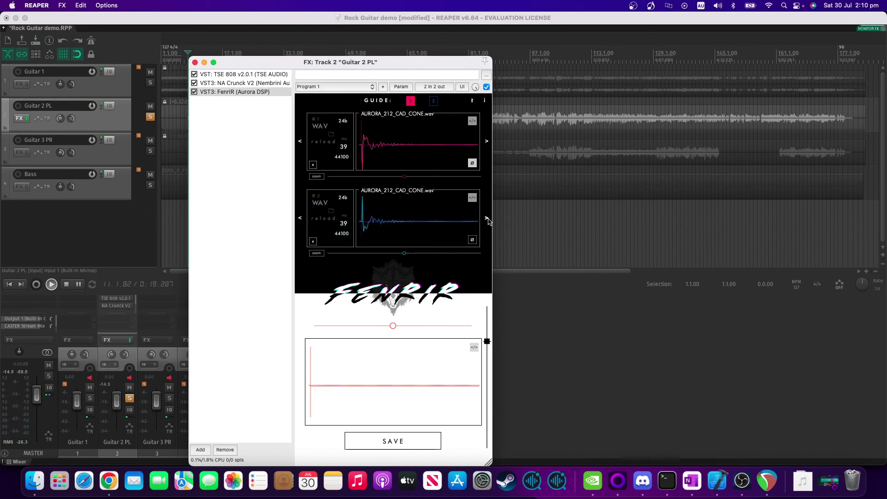
left_click(488, 220)
left_click(487, 220)
left_click(488, 220)
left_click(488, 220)
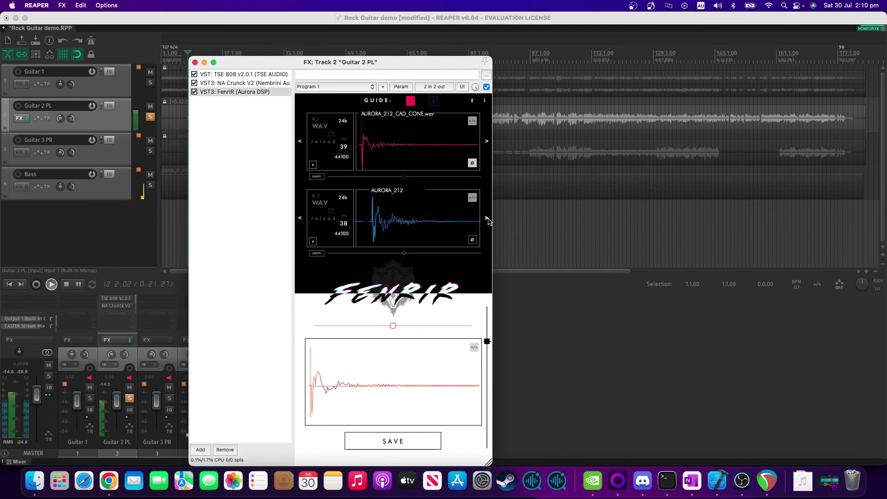
left_click(488, 220)
left_click(487, 220)
left_click(487, 220)
left_click(488, 220)
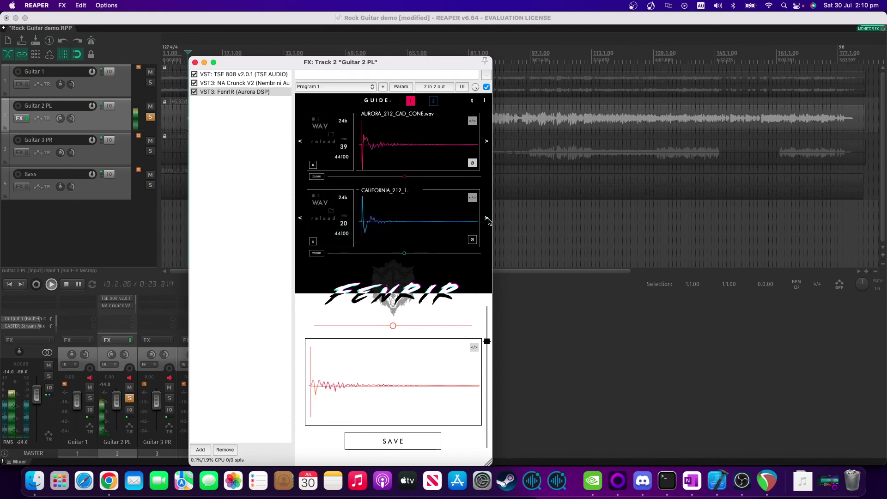
left_click(488, 220)
left_click(488, 220)
left_click(487, 220)
left_click(488, 220)
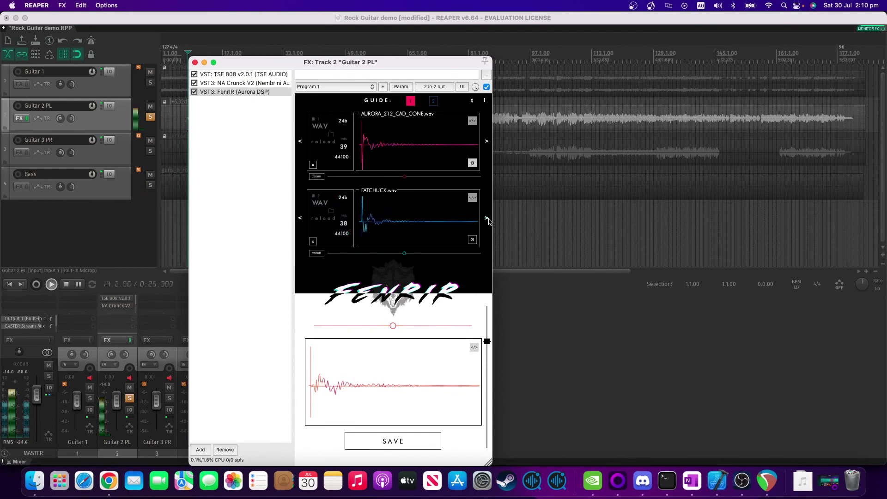
left_click(488, 220)
left_click(488, 220)
left_click(488, 220)
left_click(487, 220)
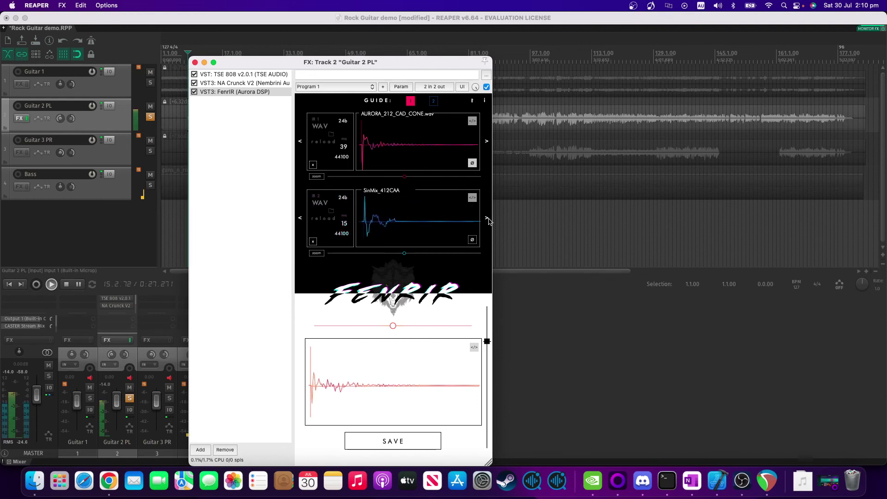
left_click(488, 220)
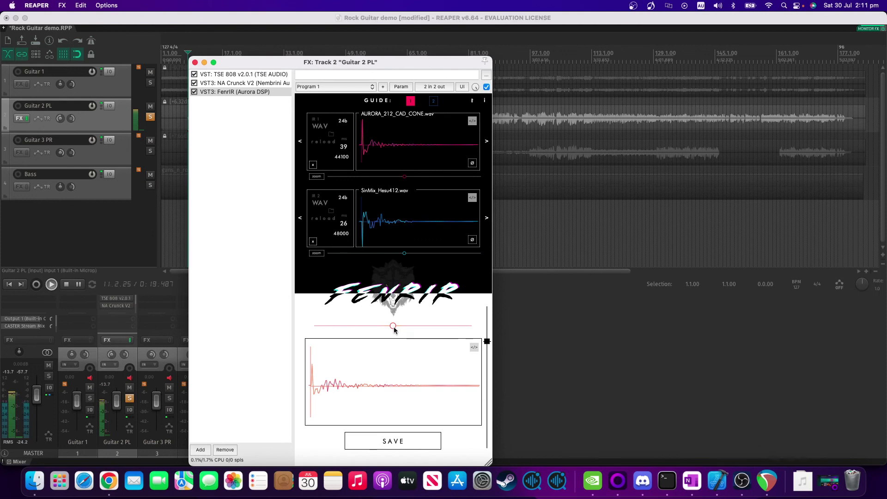
Shift FenrIR's blend about halfway from the centre toward the first IR, audition the mix and stop playback.
left_click_drag(392, 327, 349, 327)
key("space")
key("space")
key("space")
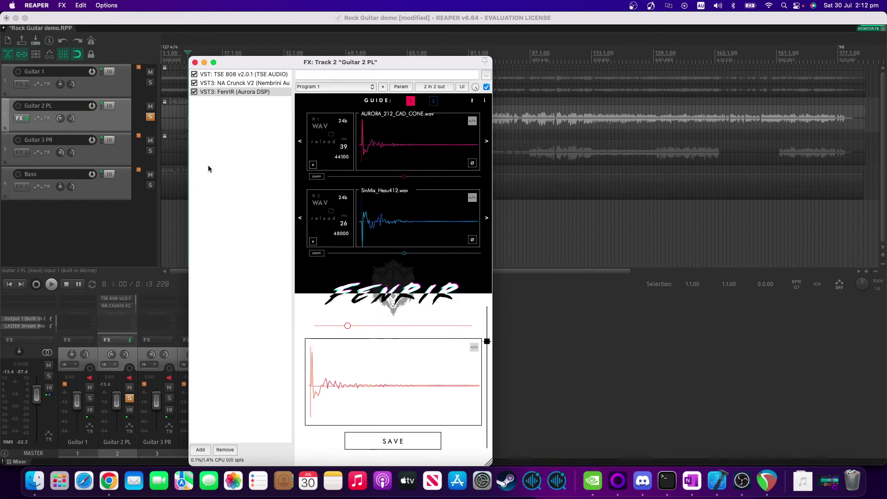
Close the Guitar 2 PL effects window and switch the solo from Guitar 2 PL to Guitar 3 PR.
left_click(195, 62)
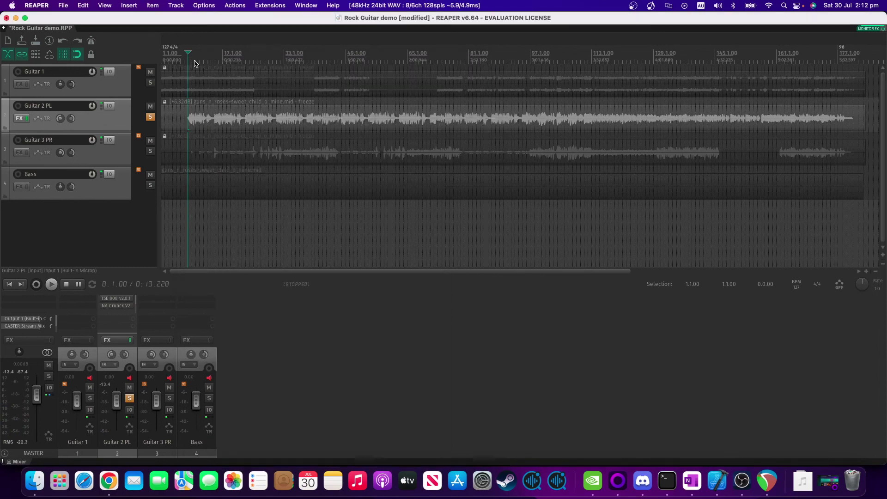
left_click(151, 117)
left_click(150, 151)
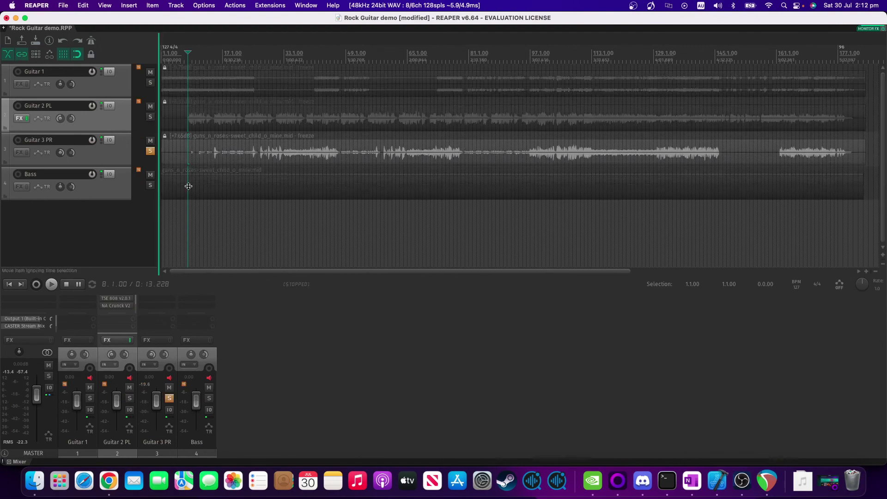